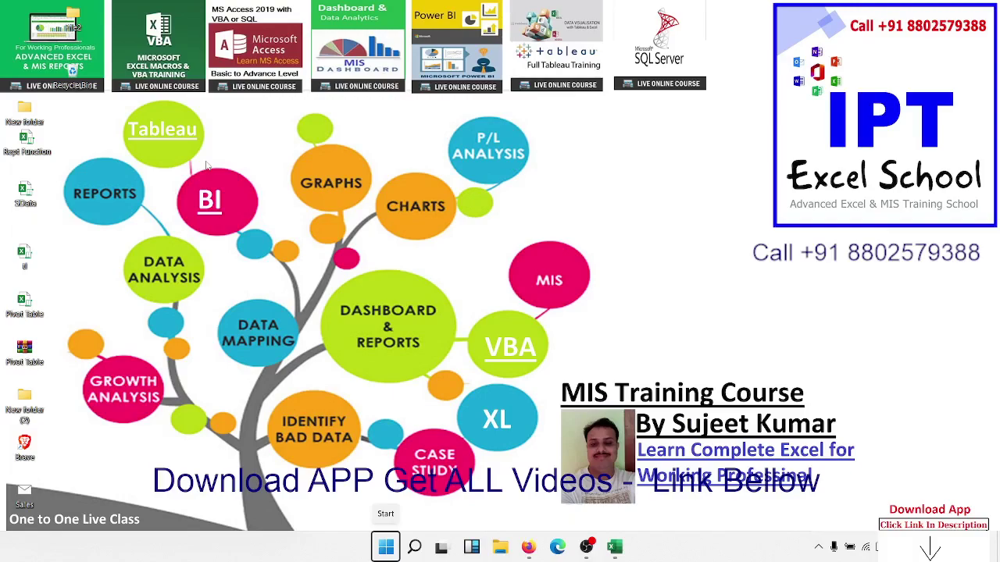
Step: Bring up the Excel taskbar previews showing the msg workbook and Power Pivot for Excel windows
mouse_move(618, 550)
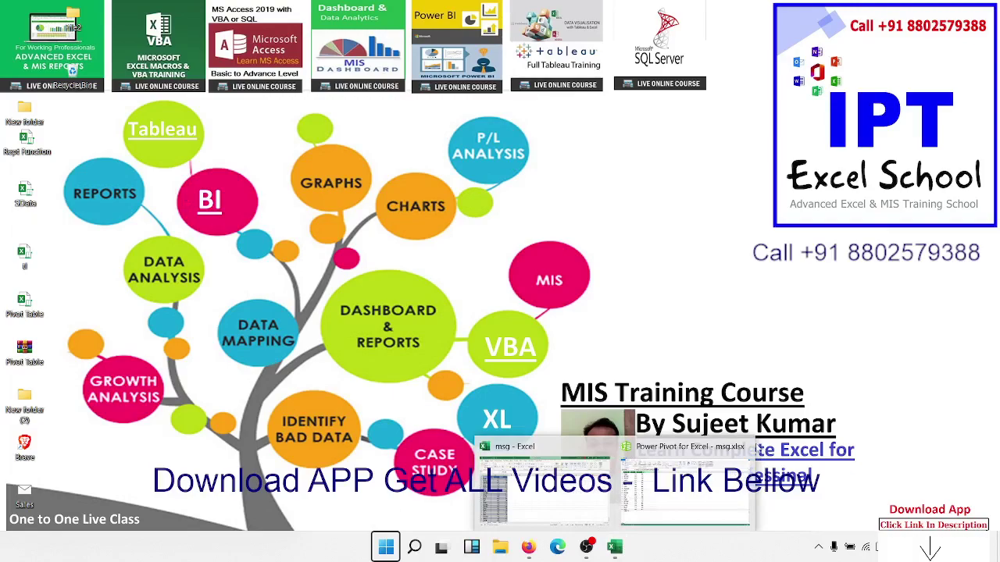
Step: Switch to the msg workbook and start a PivotTable from Sheet1's A1:C25 data
click(615, 484)
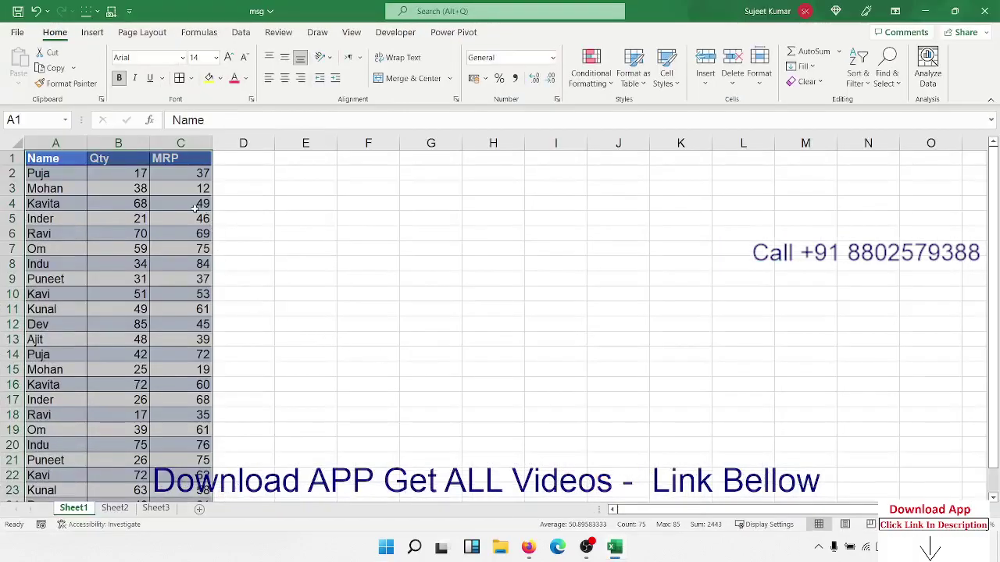
click(92, 33)
click(17, 61)
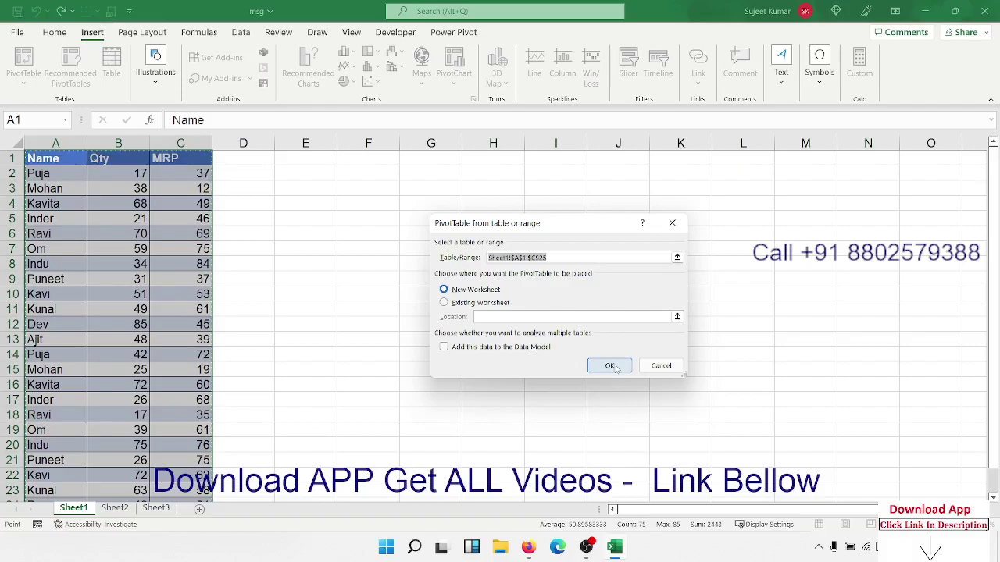
Step: Create the pivot on a new sheet with Name in Rows and Qty and MRP in Values
click(611, 366)
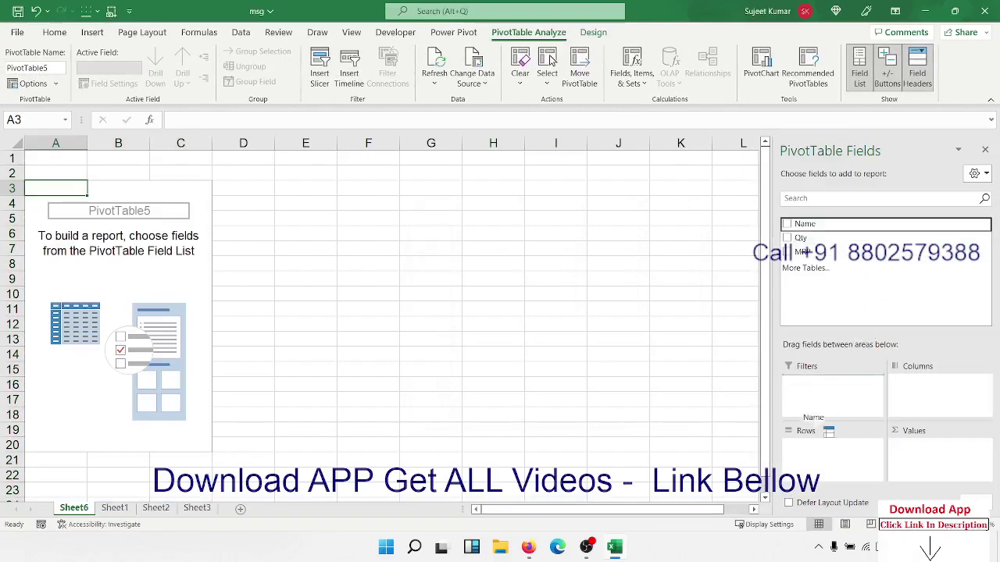
drag(835, 224, 816, 447)
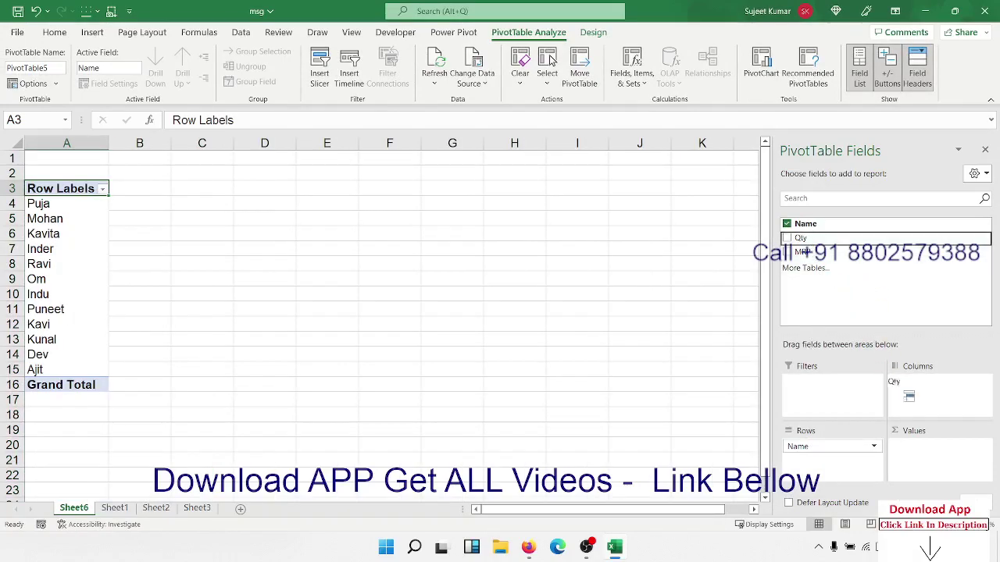
drag(801, 238, 929, 449)
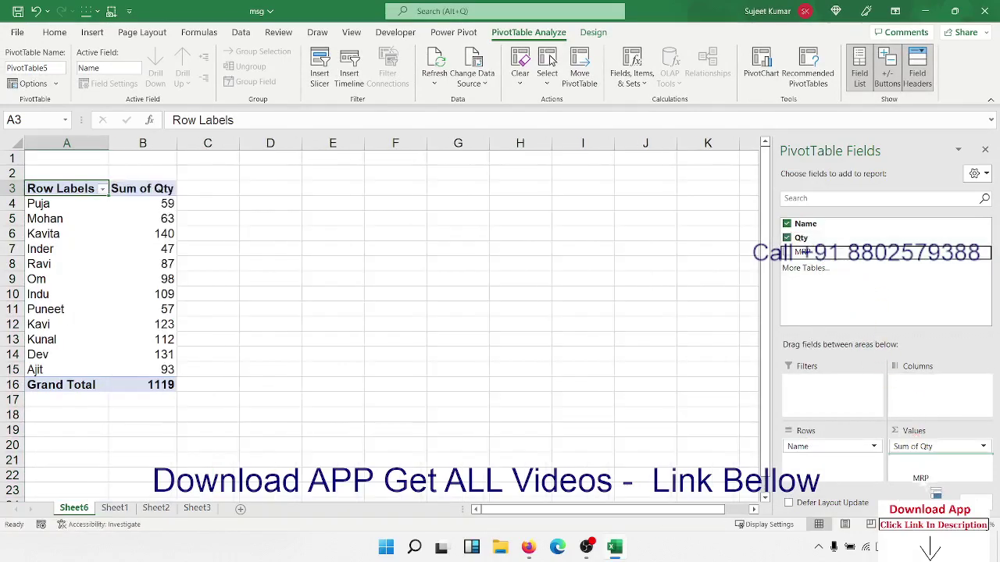
drag(823, 261, 929, 461)
Step: Summarise MRP as Average instead of Sum, then return to Sheet1
click(914, 461)
click(912, 446)
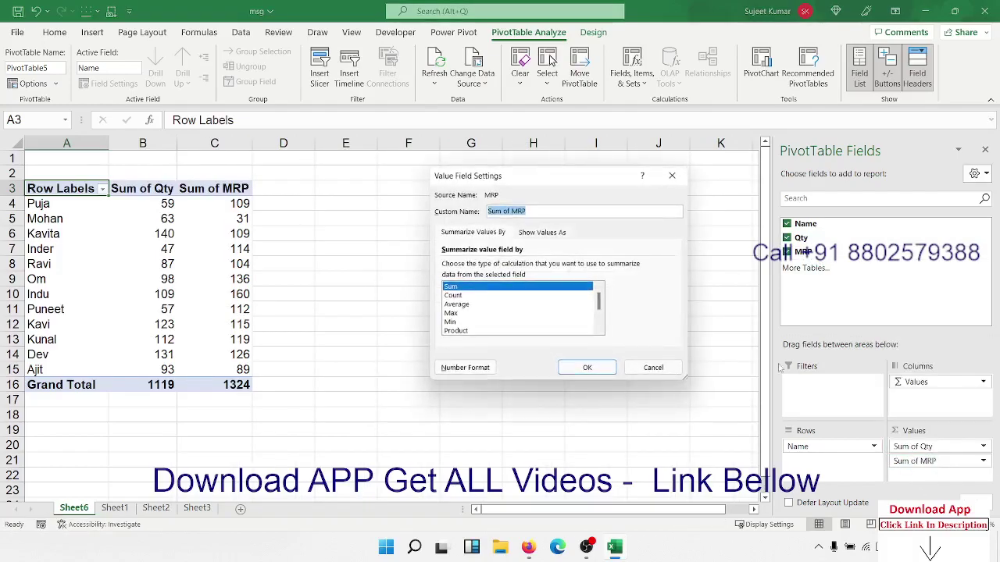
click(456, 304)
click(587, 367)
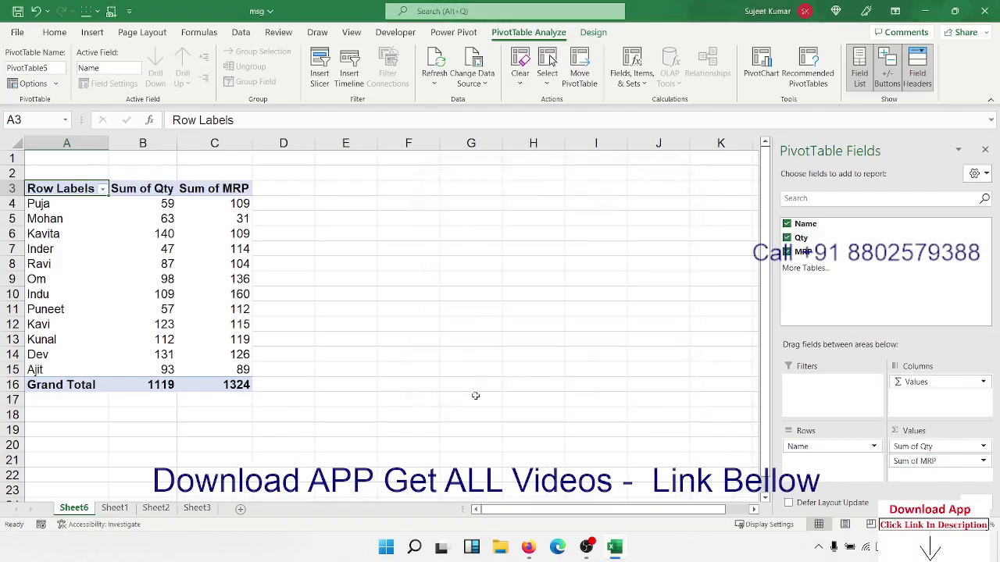
click(122, 509)
Step: Review Puja's Qty and MRP in B2:C2 and empty column D, then return to the Sheet6 pivot
click(131, 173)
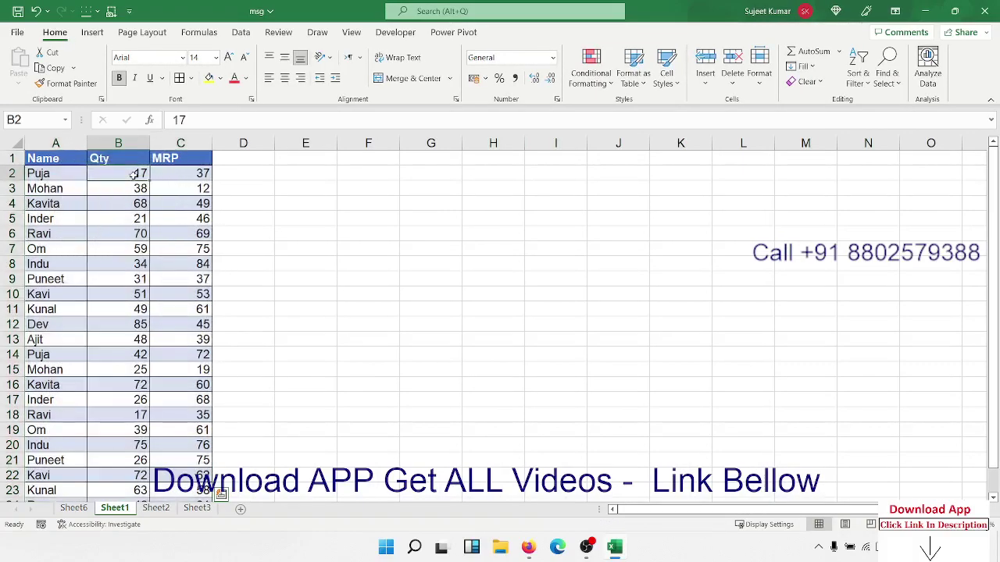
click(184, 175)
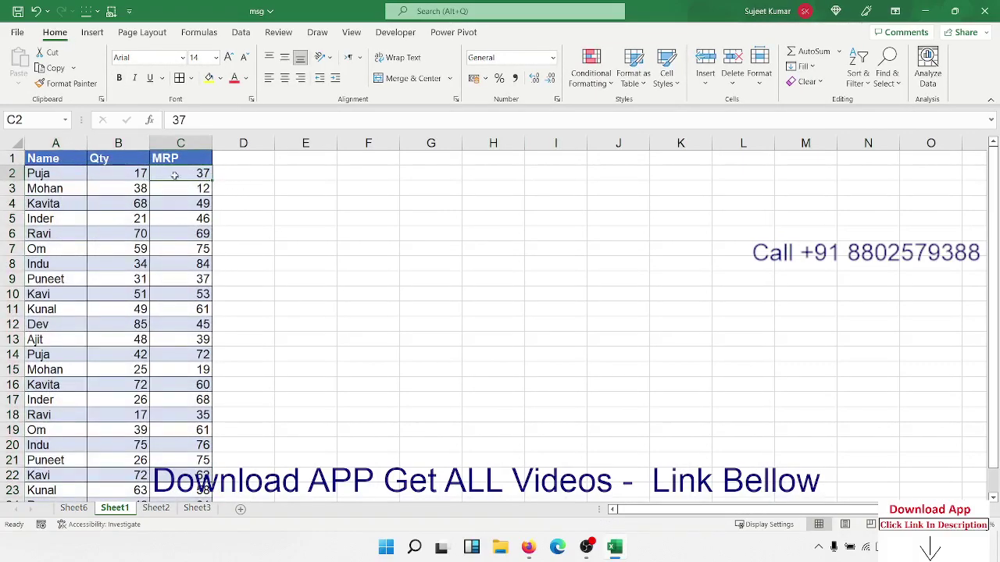
drag(109, 173, 171, 174)
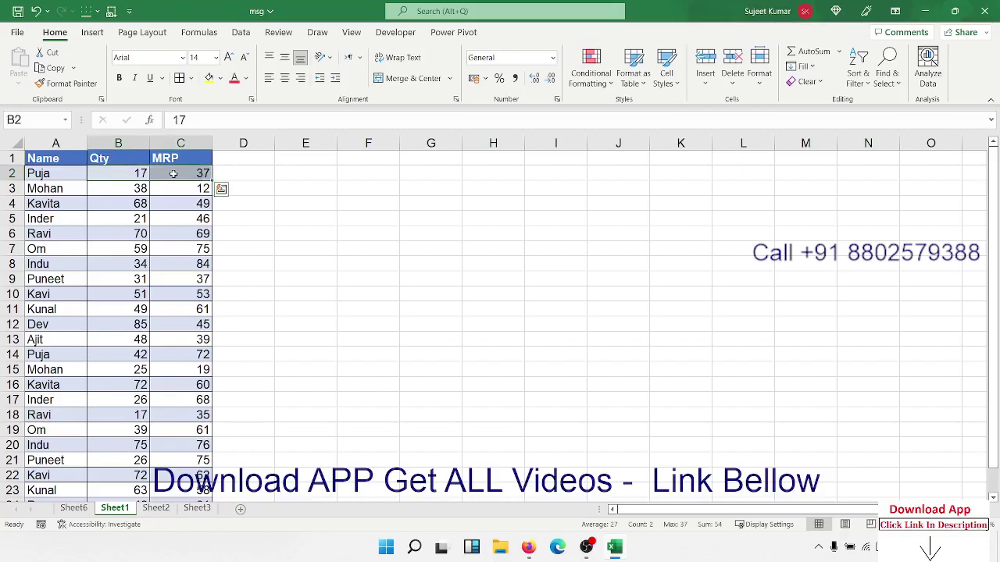
drag(245, 166, 244, 339)
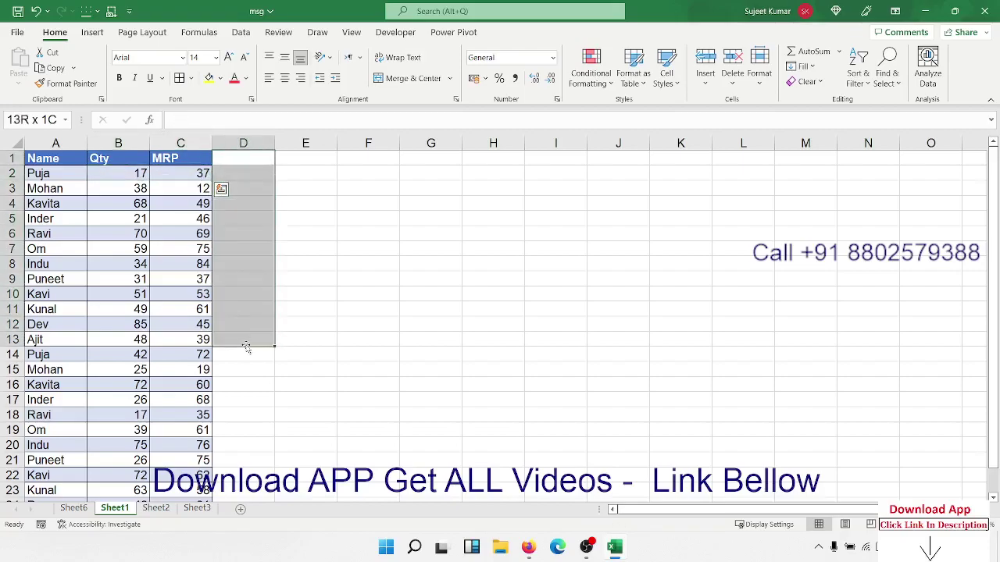
click(86, 507)
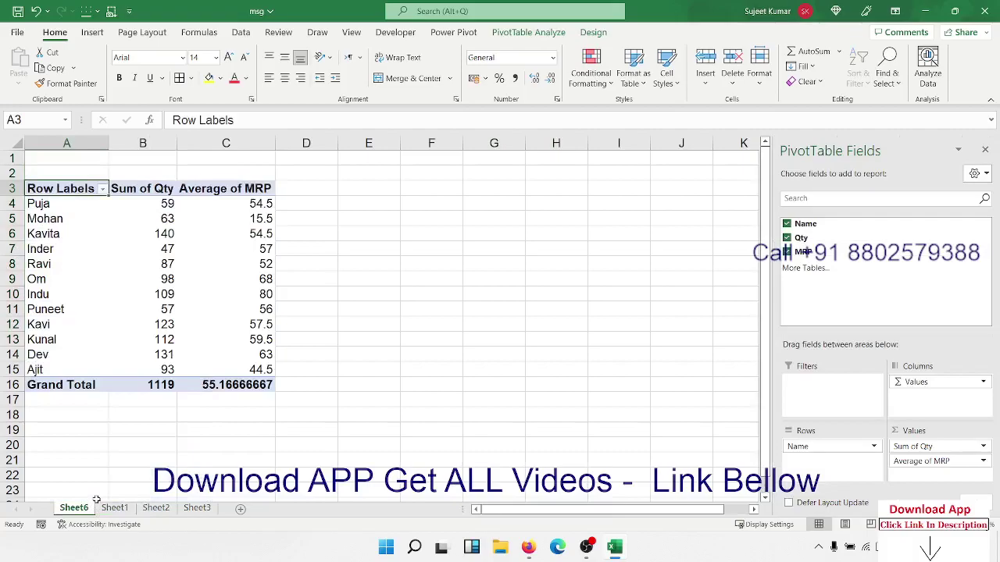
click(533, 35)
Step: Add calculated field Amt = Qty*MRP, giving Sum of Amt with grand total 1481556
click(634, 81)
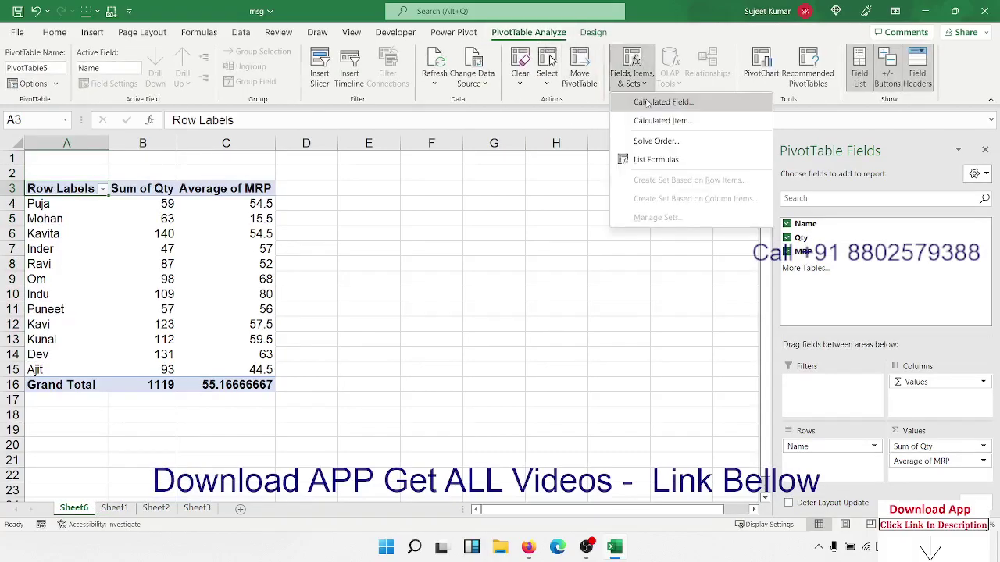
click(647, 103)
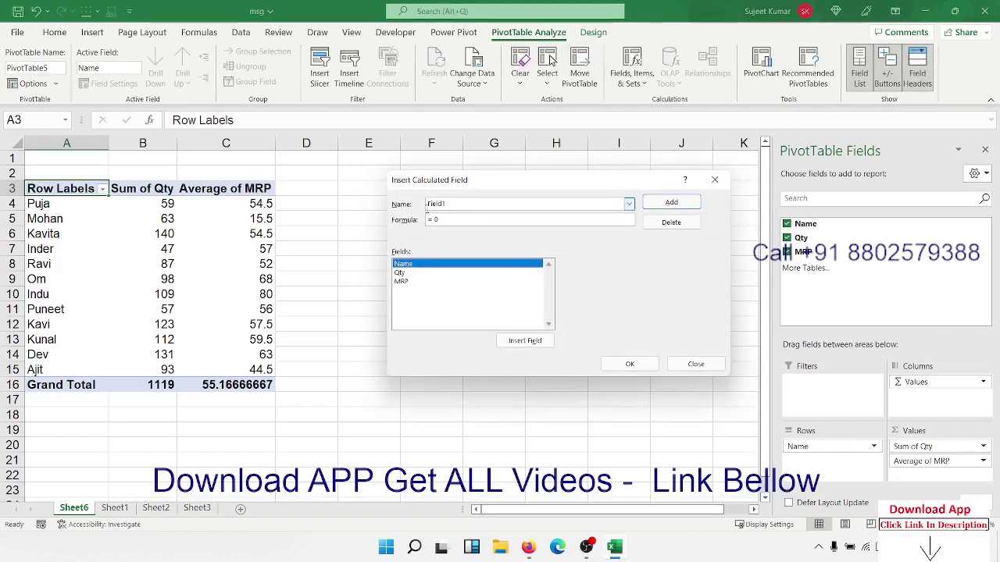
double_click(452, 205)
text(Amt)
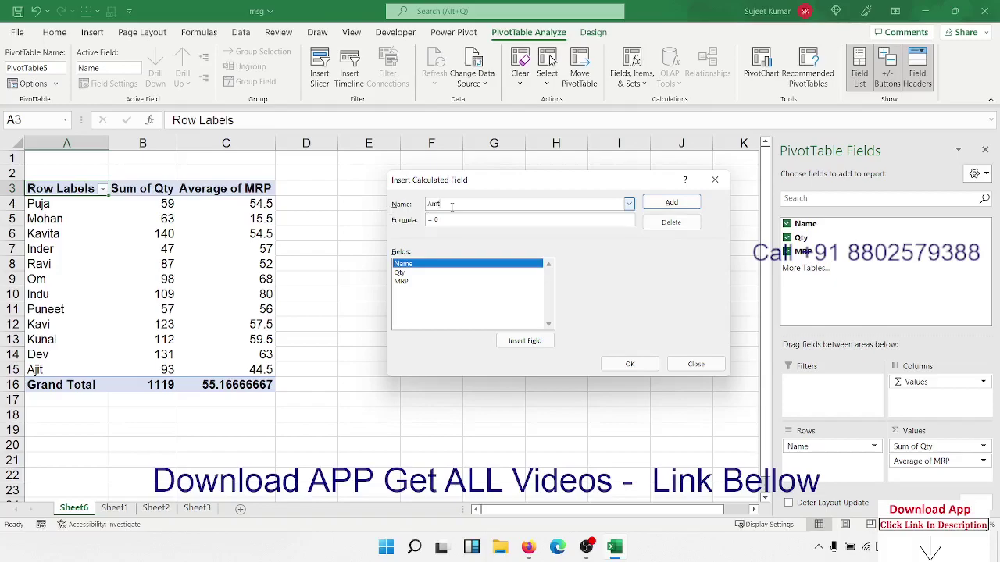
key(Tab)
text(=)
click(415, 274)
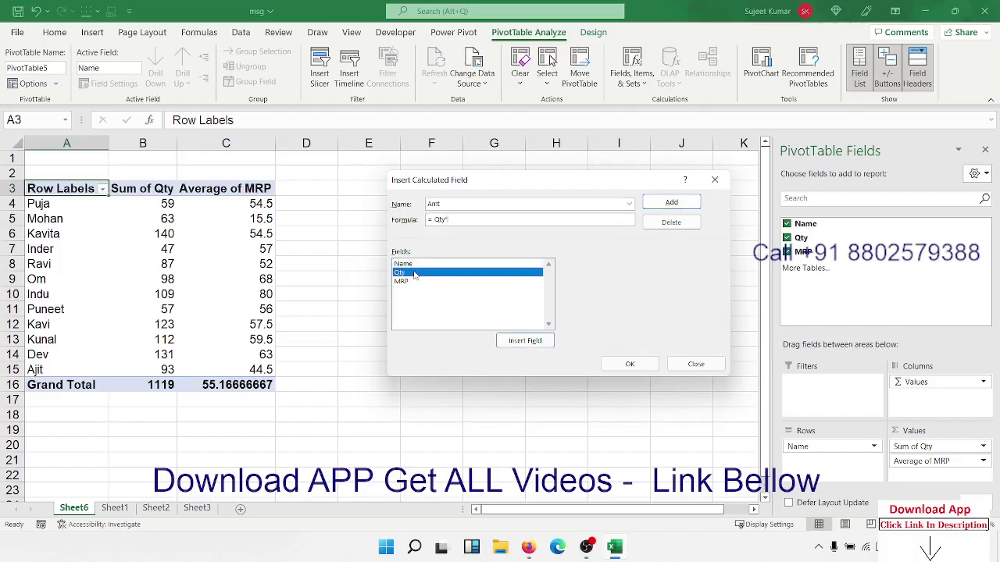
double_click(403, 282)
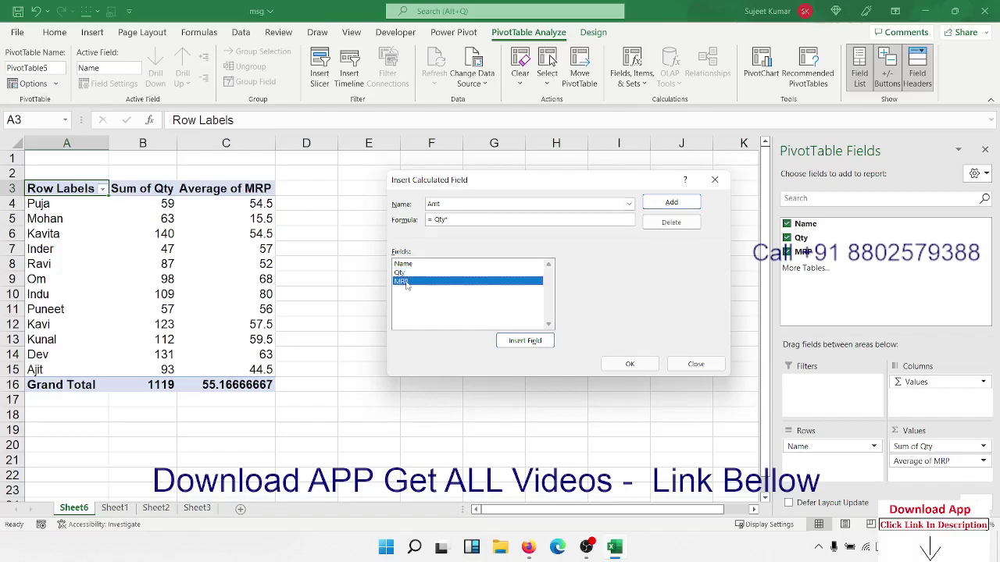
click(655, 205)
click(625, 365)
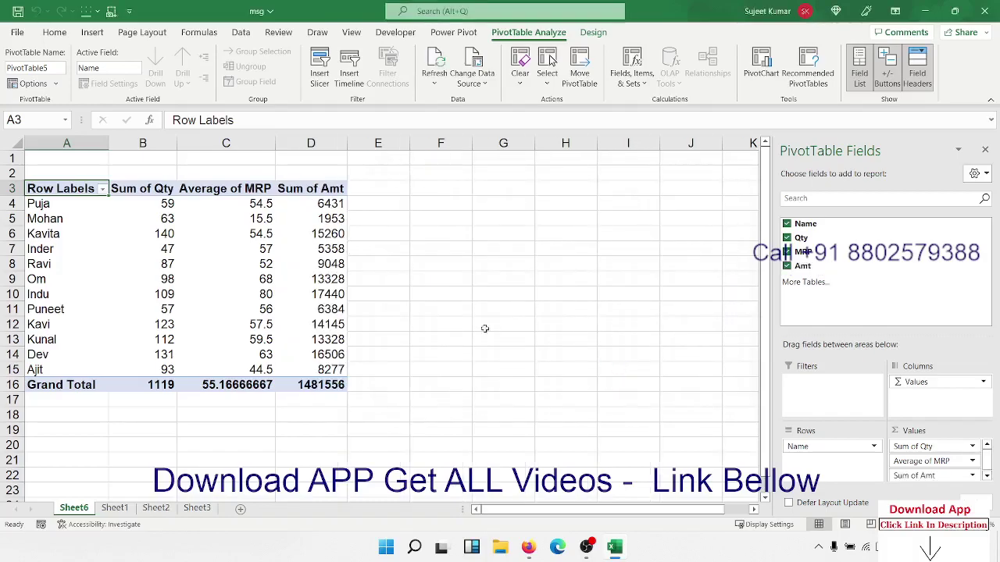
click(321, 204)
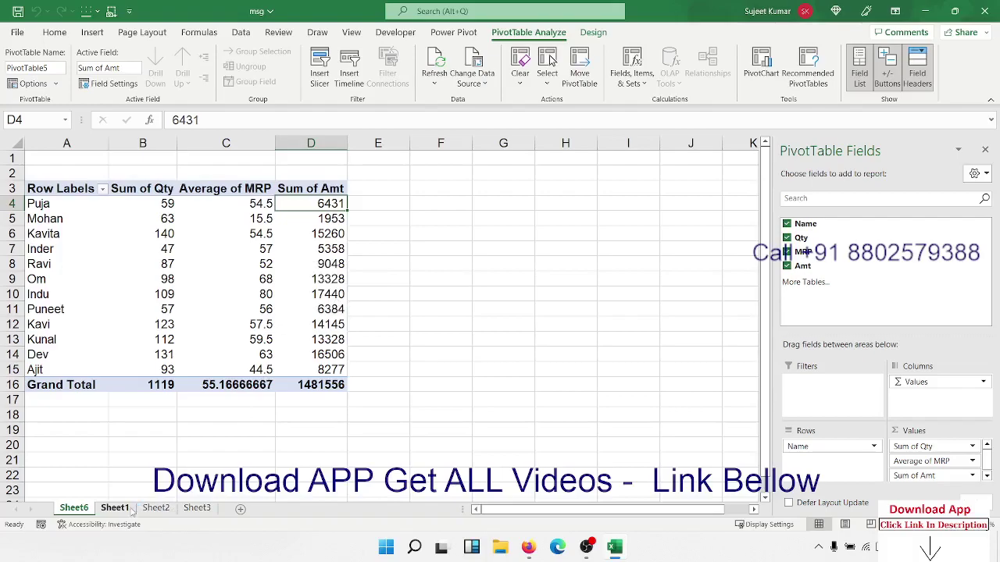
Step: Turn on Sheet1 header filters and filter Name to Puja only, showing 2 of 24 rows
click(115, 508)
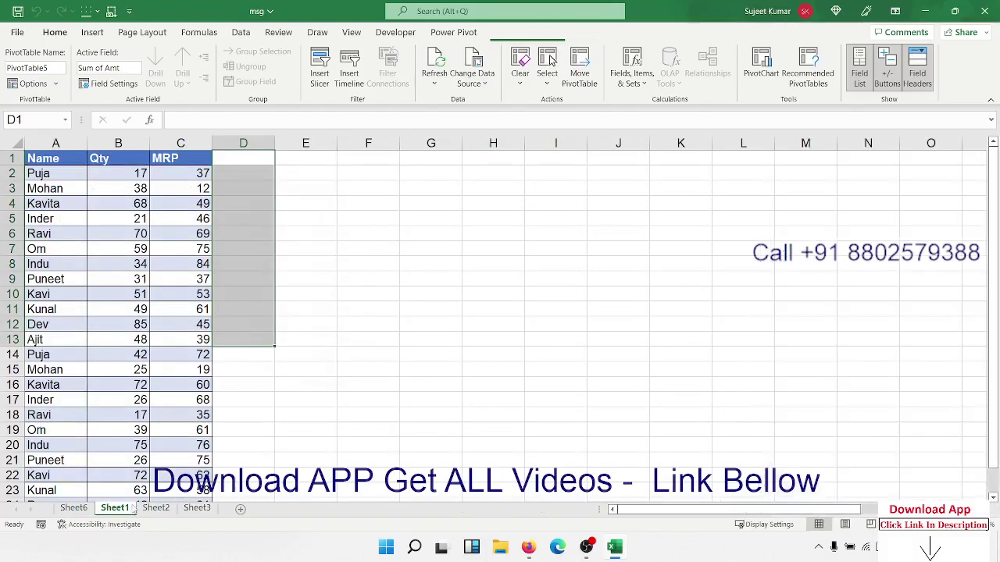
click(55, 160)
key(ctrl+shift+l)
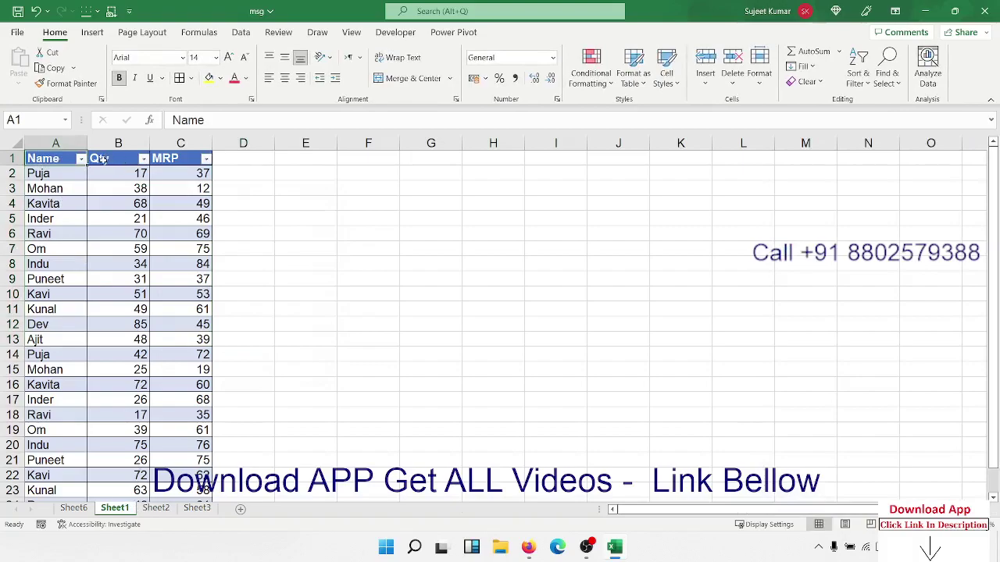
click(81, 160)
click(72, 313)
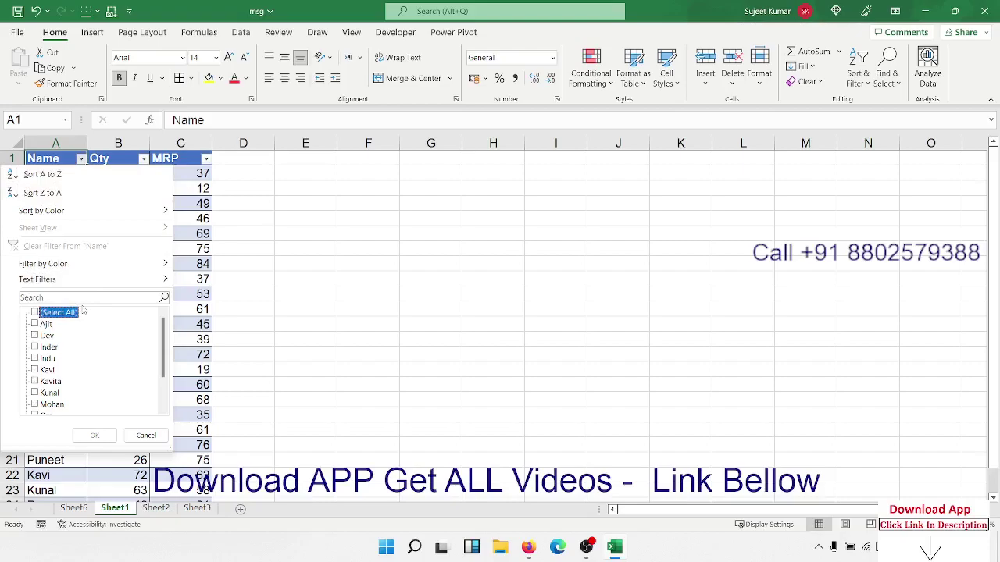
scroll(56, 379, down, 2)
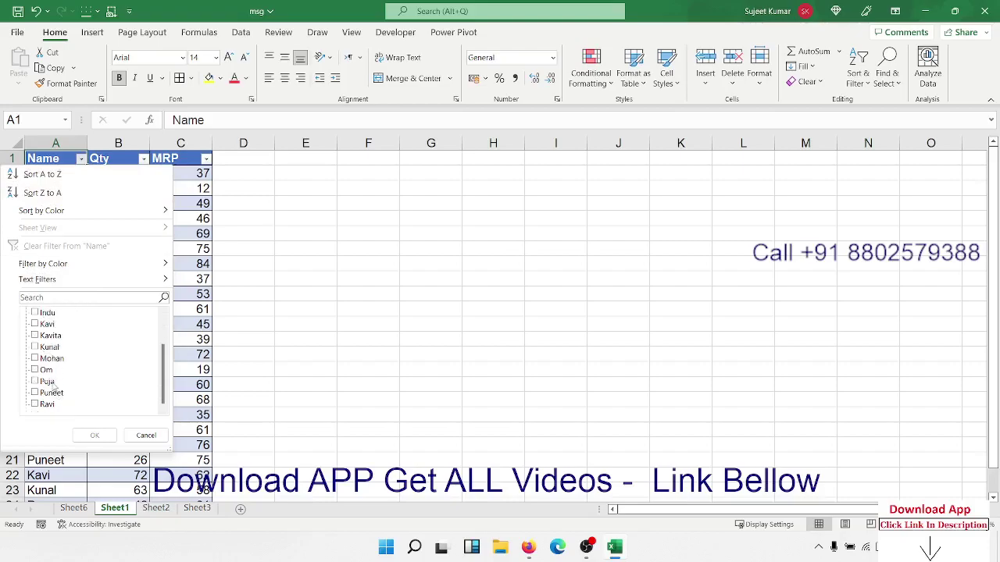
click(46, 382)
click(95, 435)
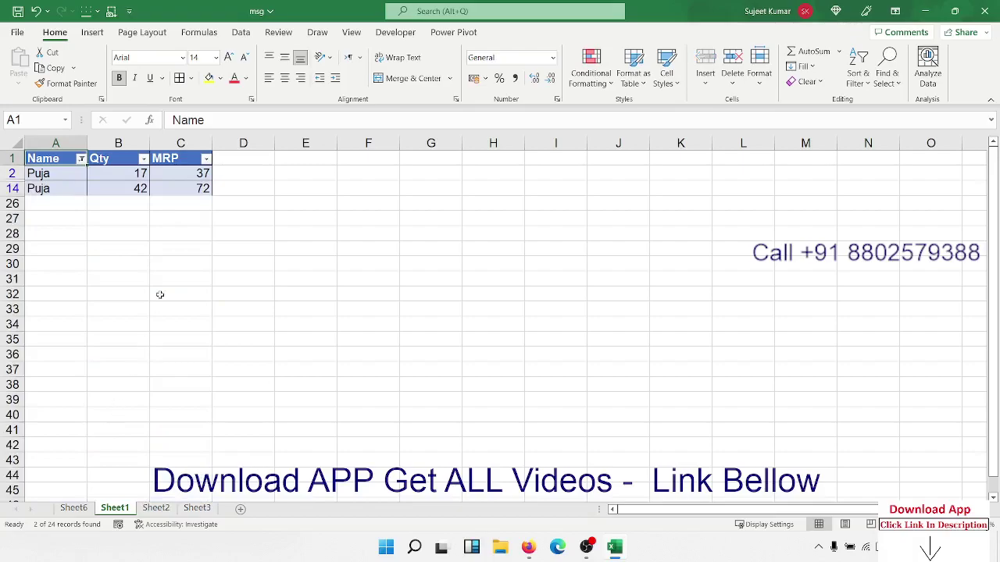
Step: Enter =B2*C2 in D2 to get Puja's first amount, 629
click(243, 178)
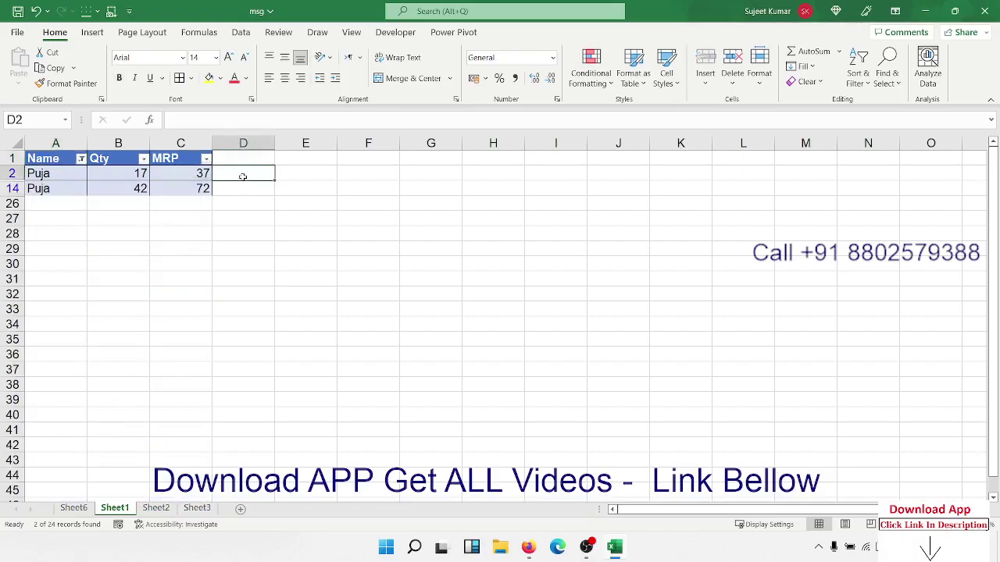
text(=)
key(Left)
key(Left)
text(*)
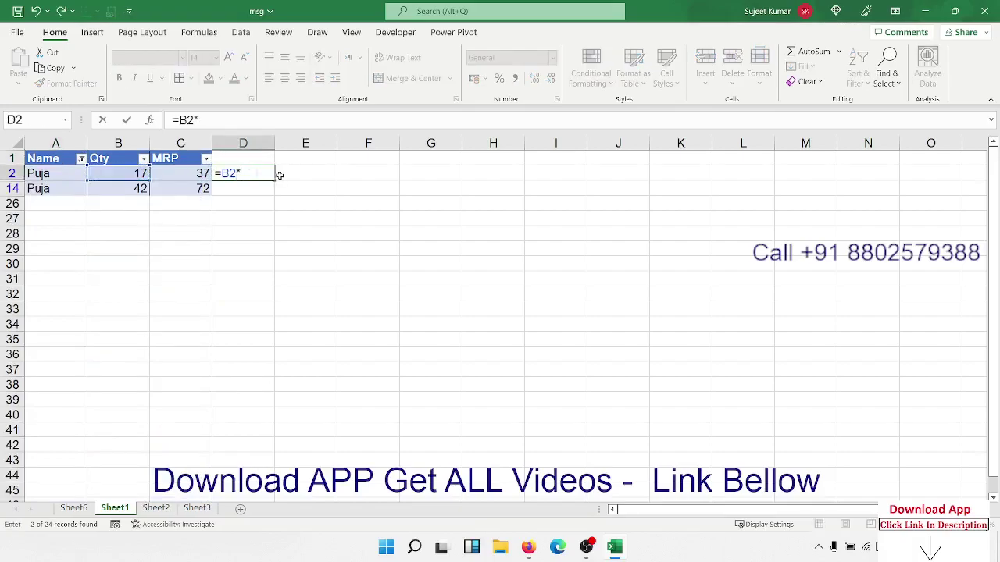
key(Left)
key(Return)
Step: Copy the amount formula to D14 (3024), total both Puja amounts, then return to Sheet6
key(Up)
key(ctrl+shift+Down)
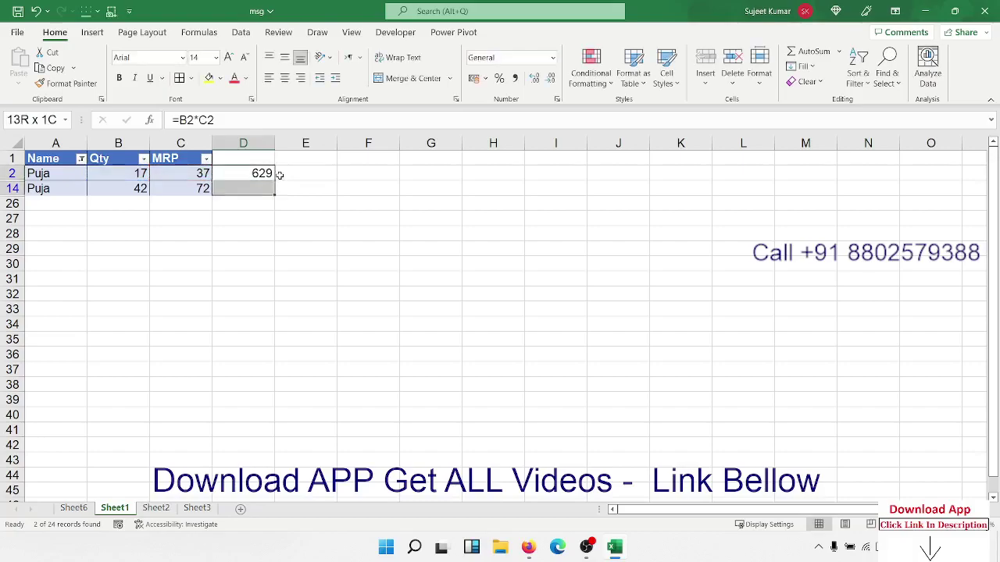
key(Up)
key(Down)
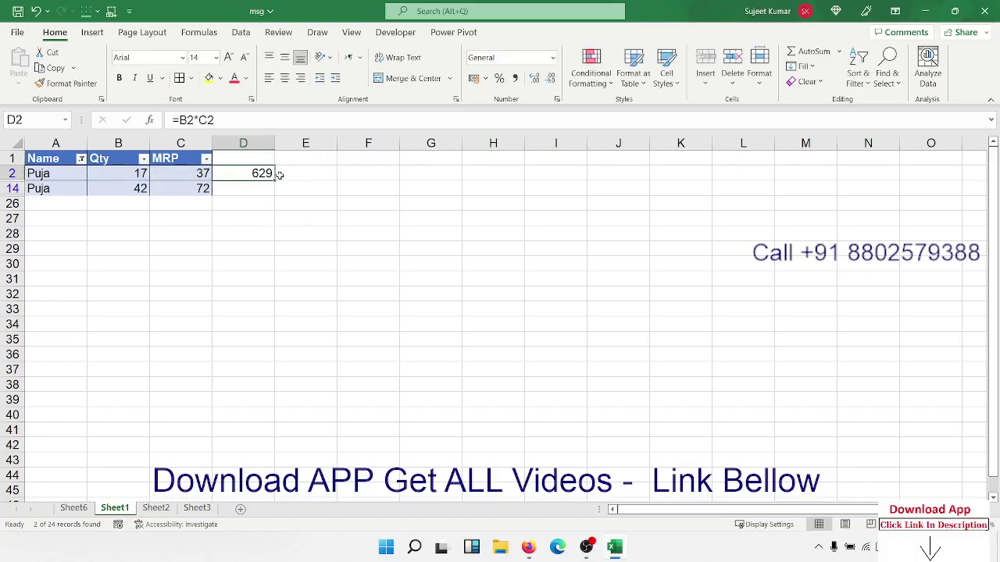
key(ctrl+c)
key(Down)
key(Return)
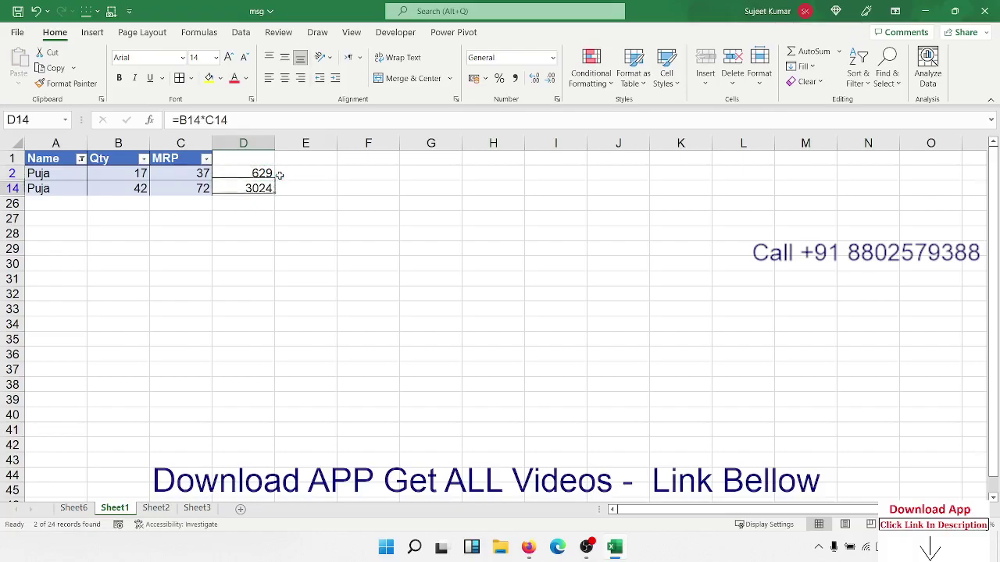
key(ctrl+shift+Up)
key(Return)
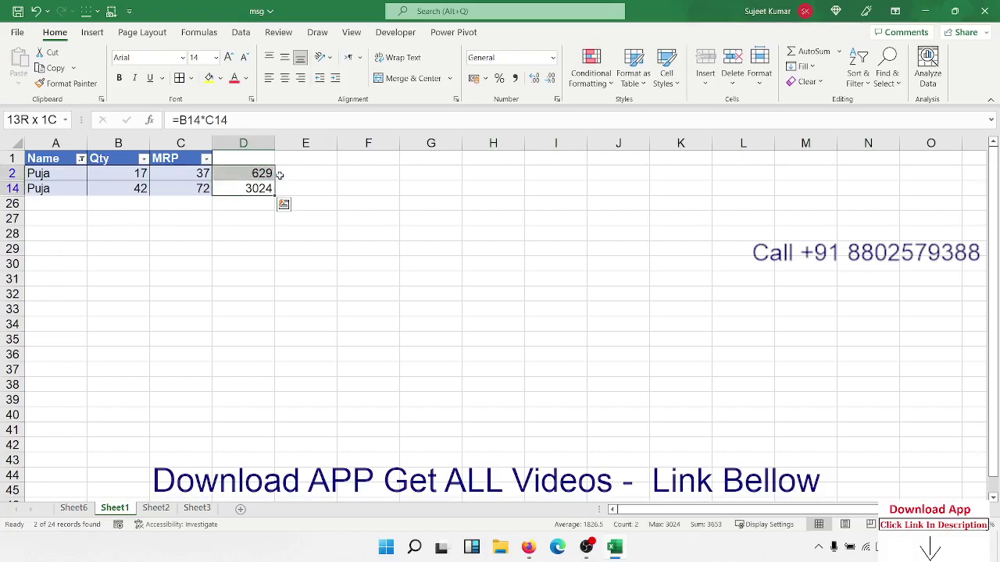
key(ctrl+q)
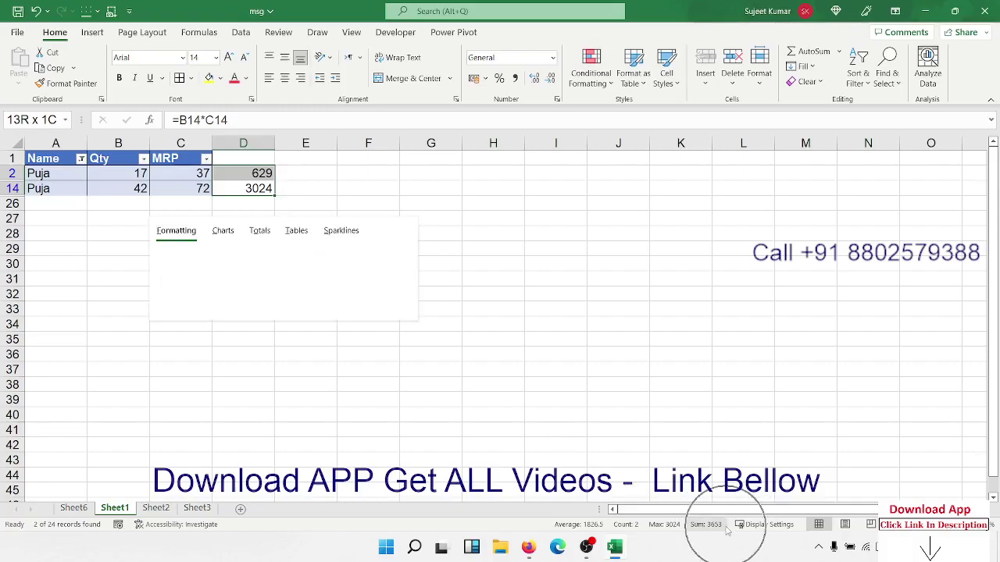
click(92, 508)
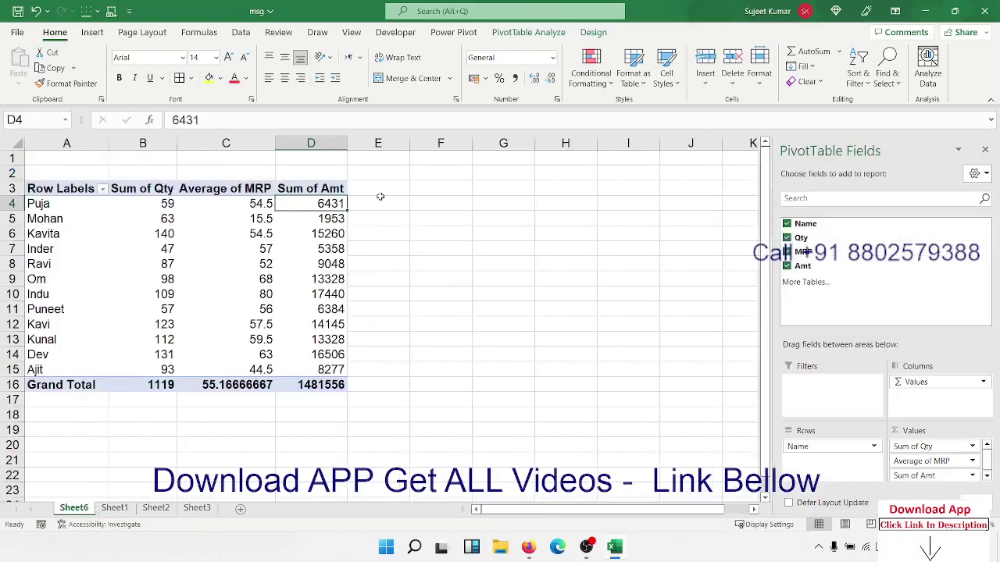
Step: Modify the Amt calculated field formula to =sum(Qty*MRP)
click(525, 32)
click(617, 81)
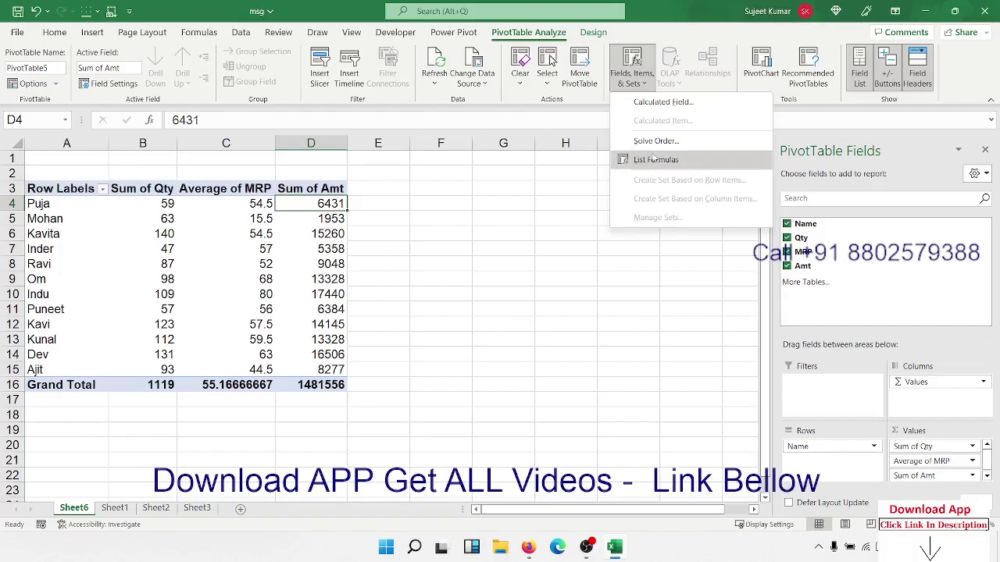
click(652, 102)
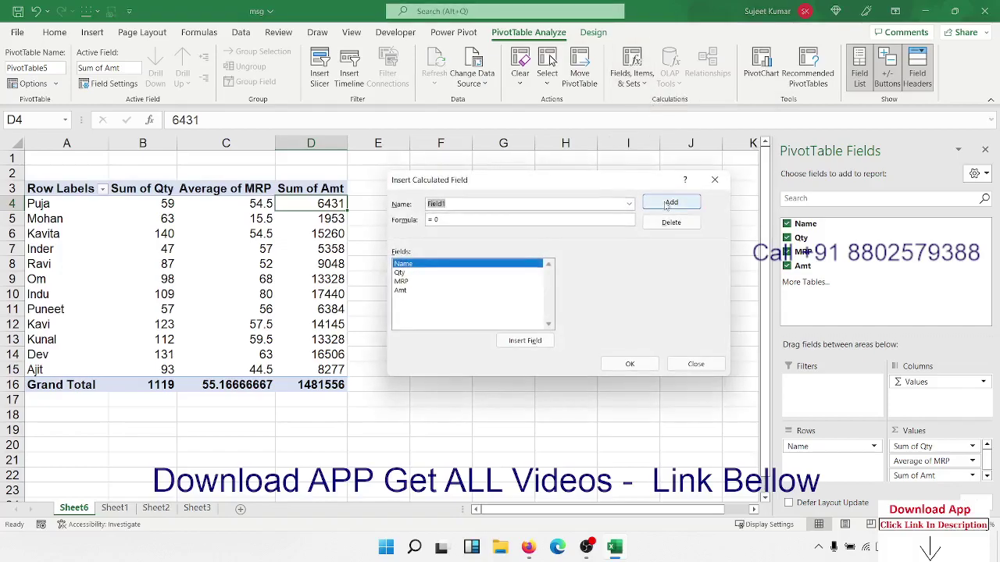
click(629, 203)
click(579, 216)
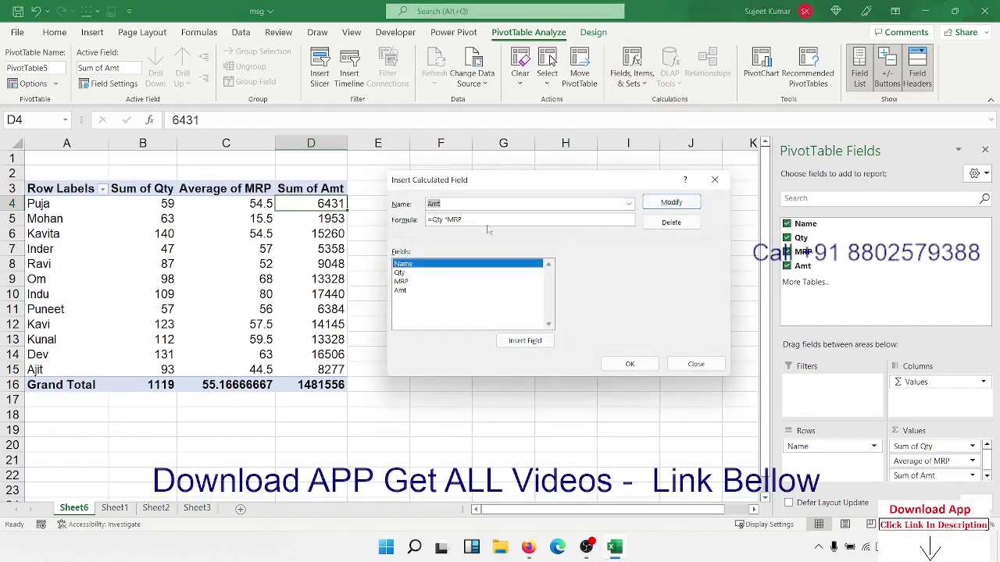
click(437, 219)
text(sum()
key(Right)
key(Right)
key(Right)
key(Delete)
text())
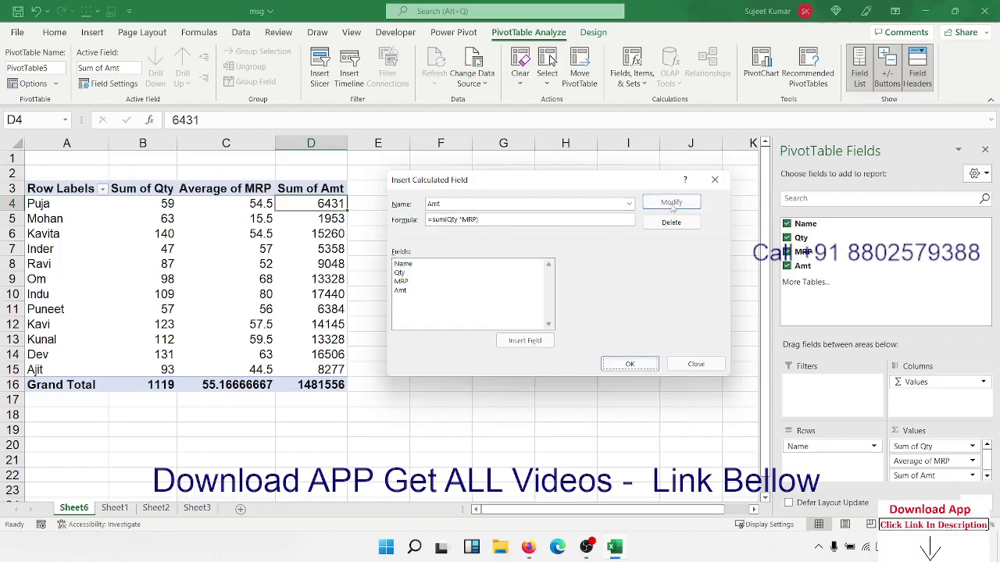
click(642, 363)
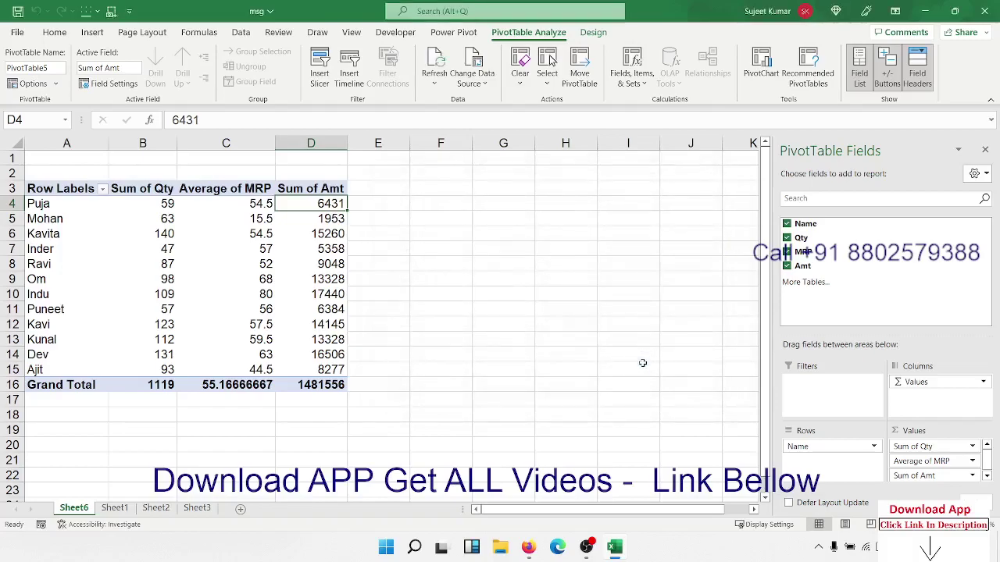
Step: Refresh the pivot; Puja's Sum of Amt still shows 6431 and grand total 1481556
right_click(331, 247)
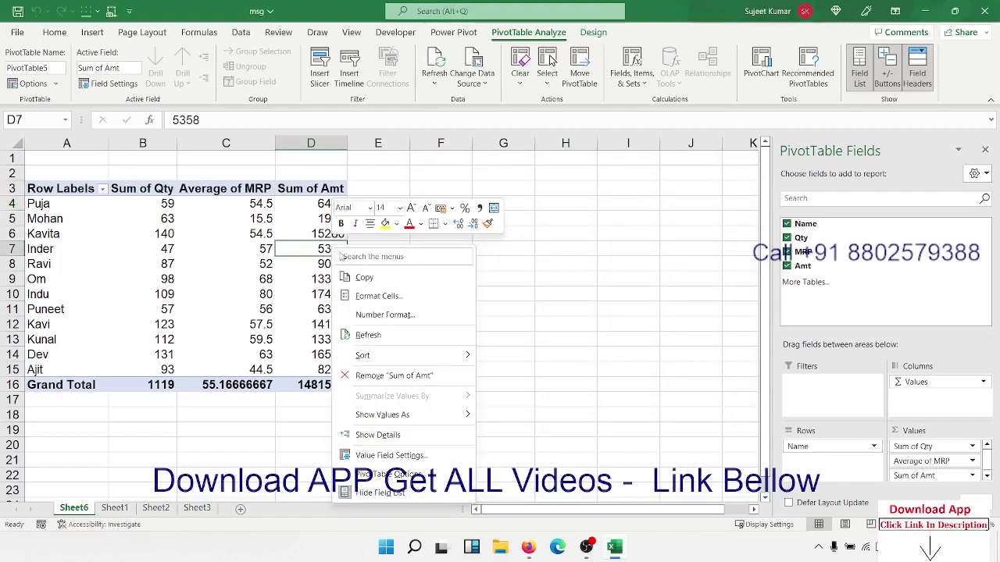
click(364, 338)
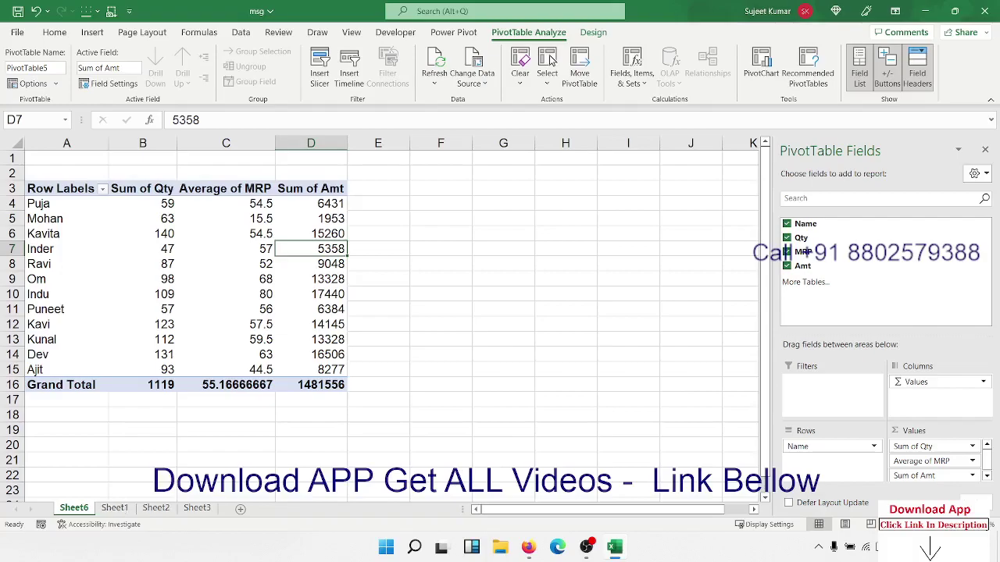
Step: Remove the Sheet1 filter to show all rows and delete the helper amounts in column D
click(116, 502)
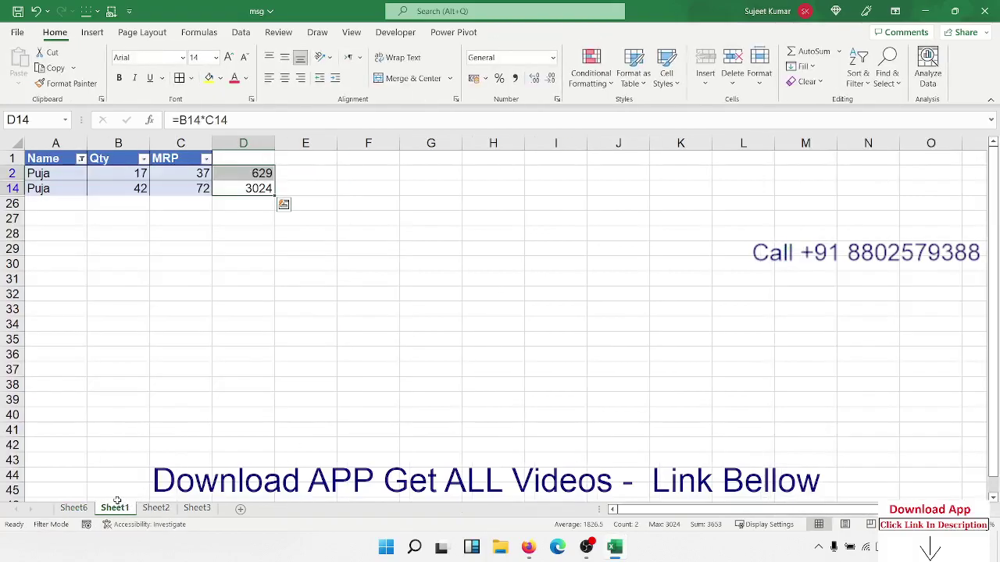
click(75, 175)
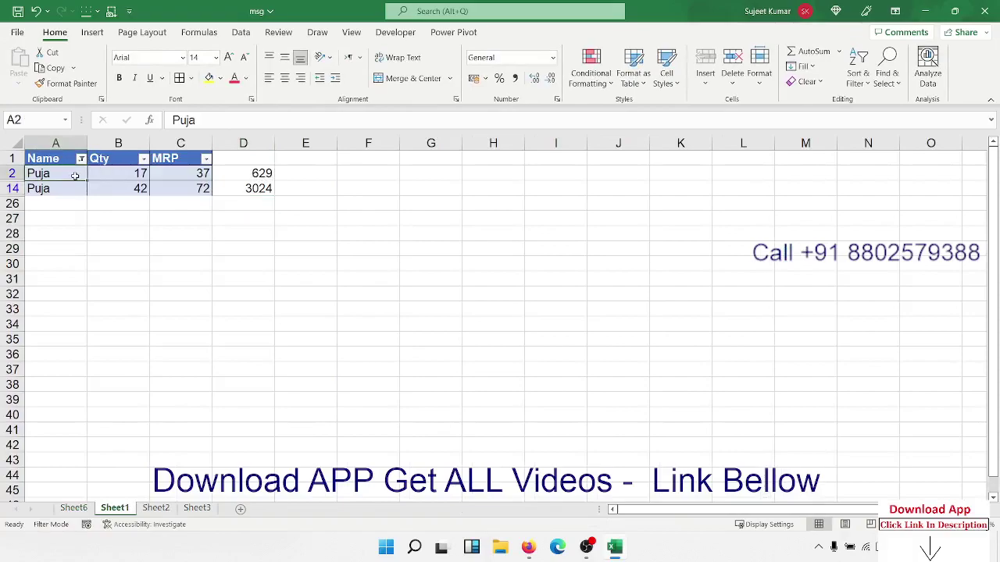
key(ctrl+shift+l)
key(Up)
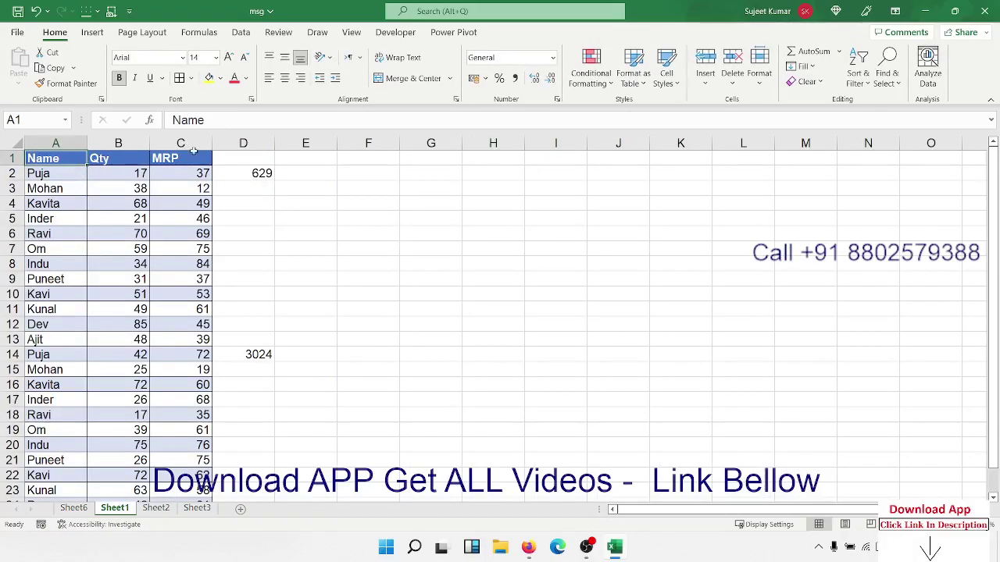
click(256, 139)
key(Delete)
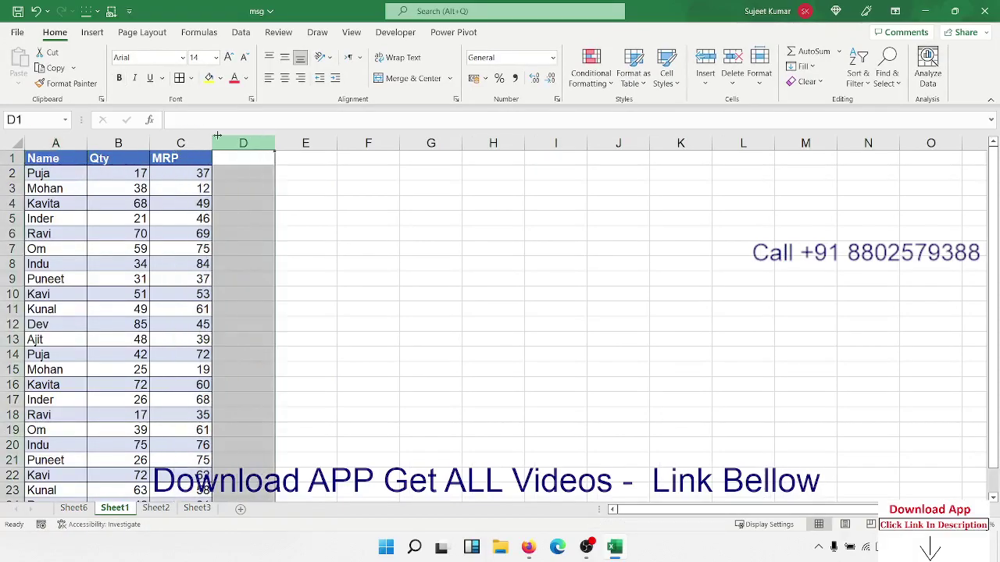
Step: Load the Name, Qty and MRP table into Power Query using From Table/Range
click(100, 201)
click(90, 34)
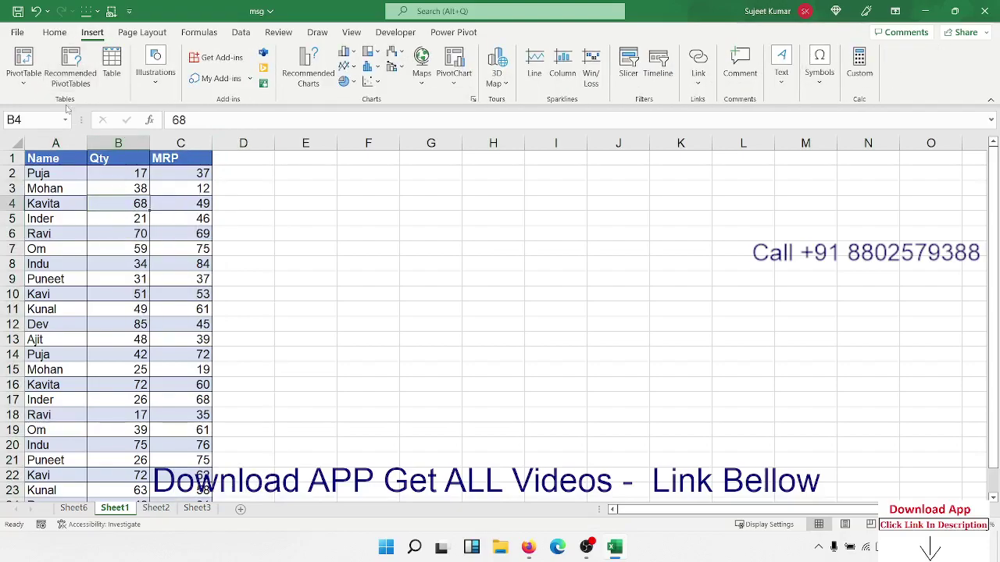
click(23, 82)
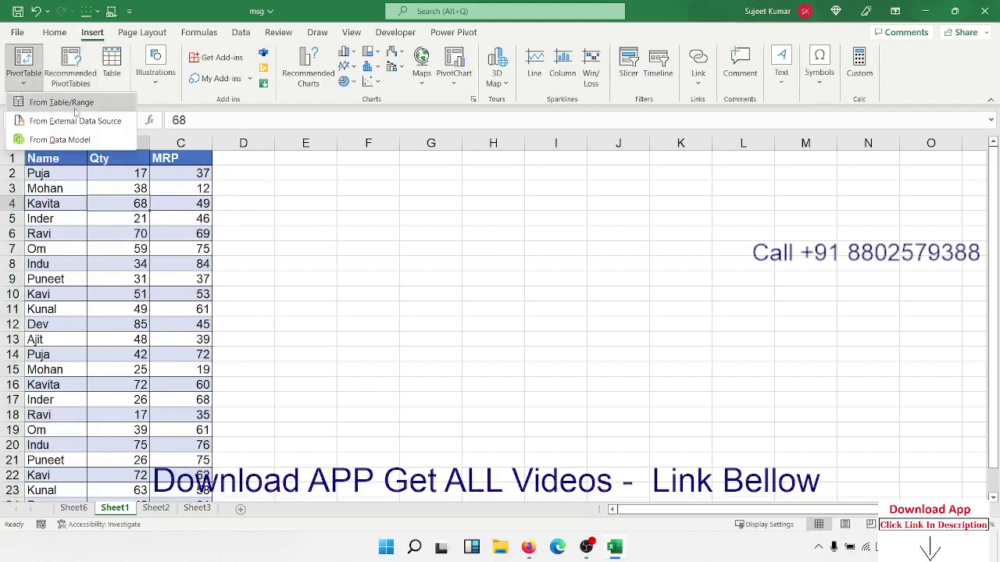
key(Escape)
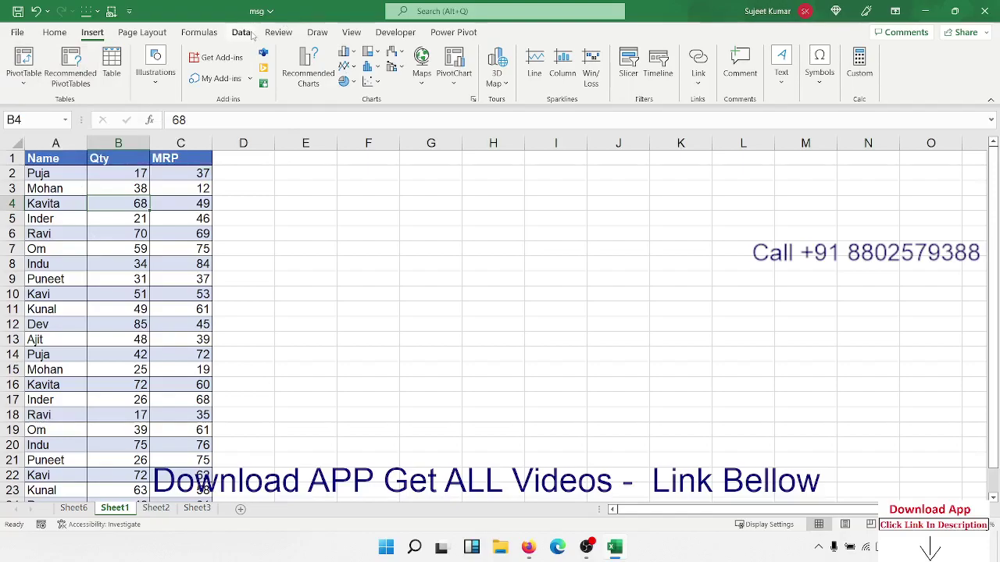
click(250, 33)
click(28, 84)
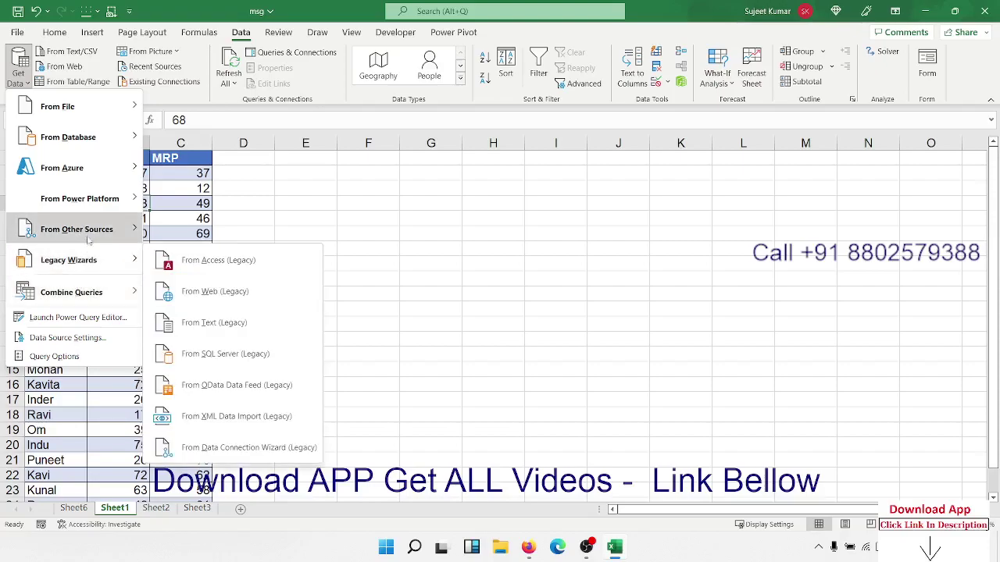
mouse_move(92, 237)
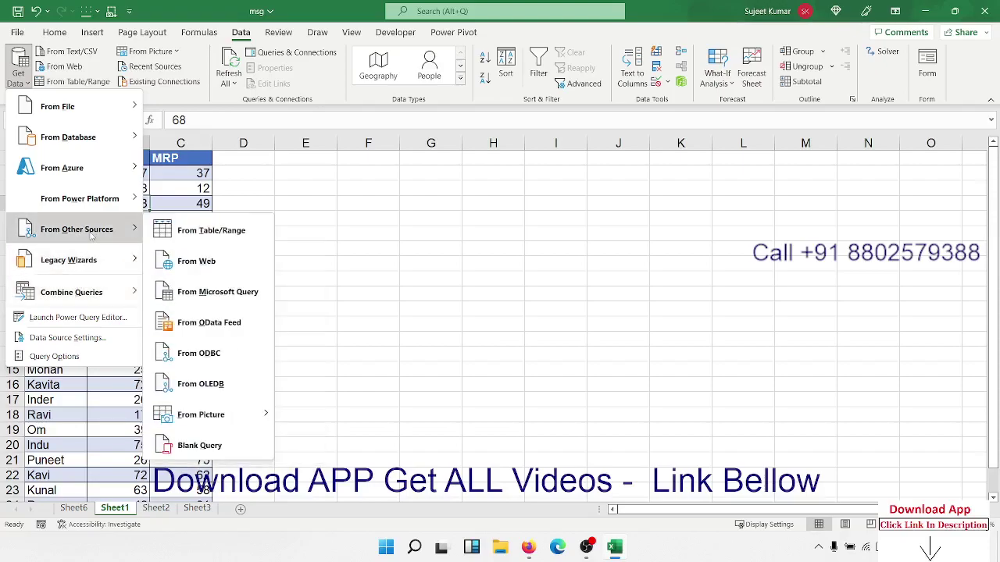
click(207, 243)
Step: Load the confirmed table range into Power Query Editor, trying and then cancelling a column from examples
click(544, 327)
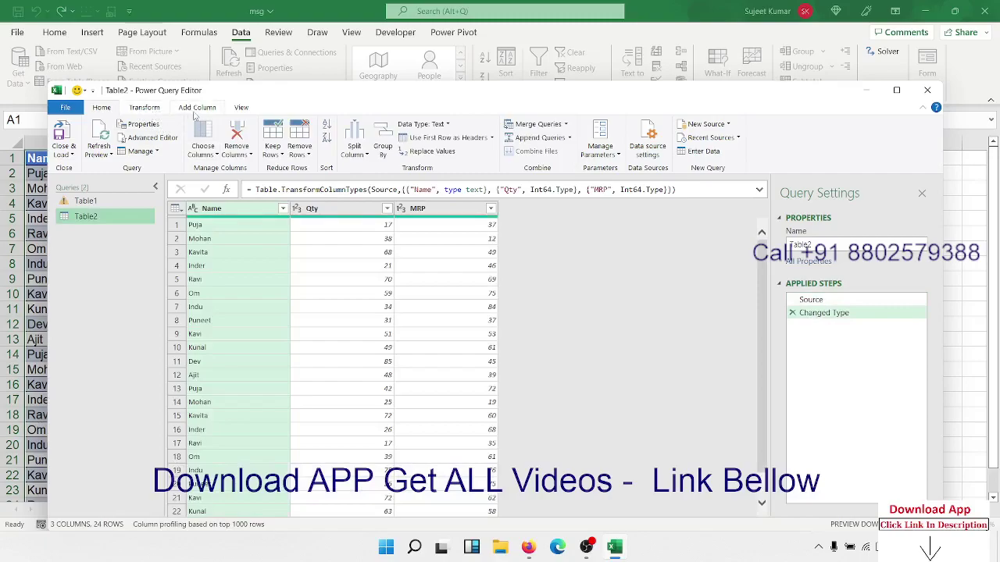
click(195, 110)
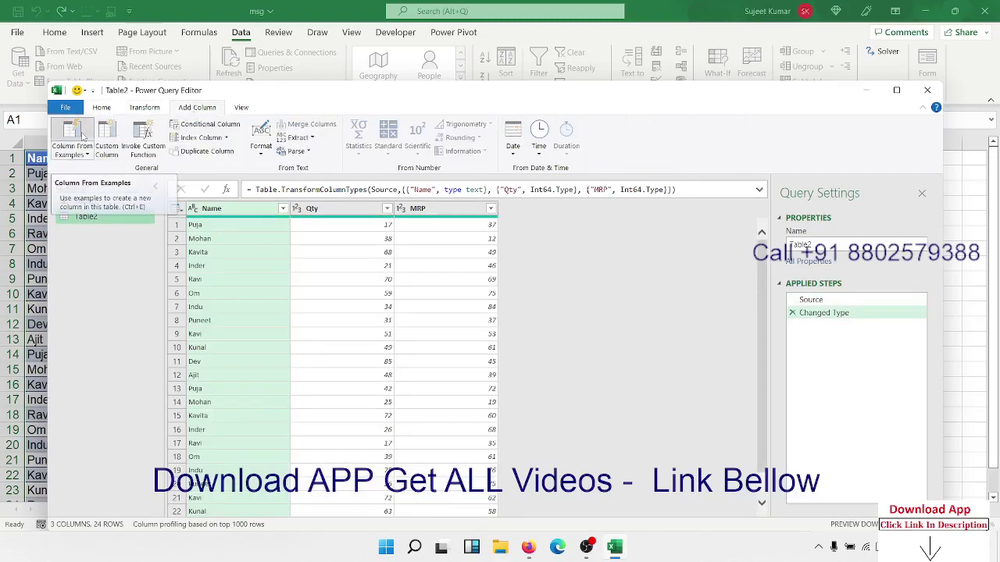
click(86, 141)
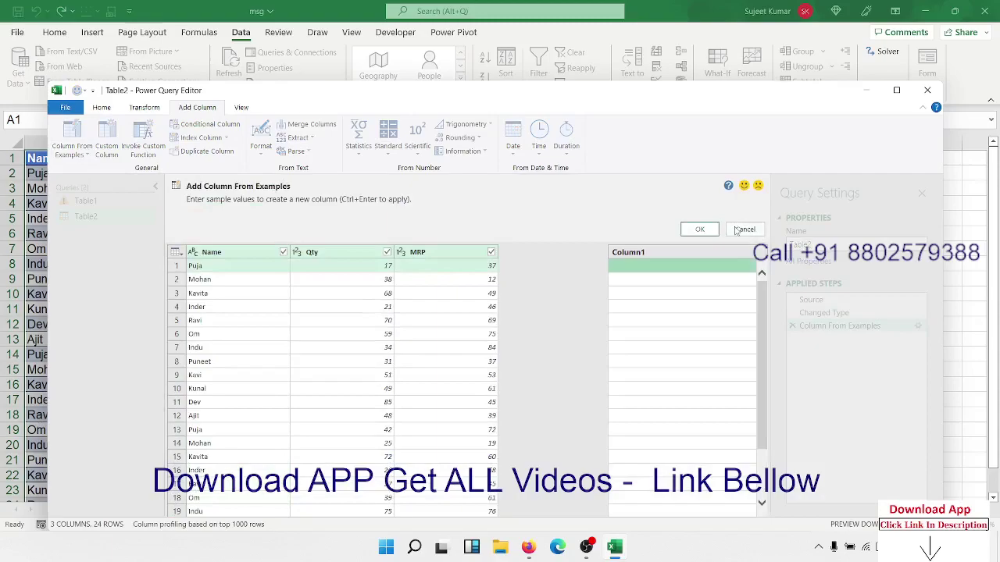
click(739, 231)
Step: Add a custom column named AMT with the formula [Qty]*[MRP]
click(109, 137)
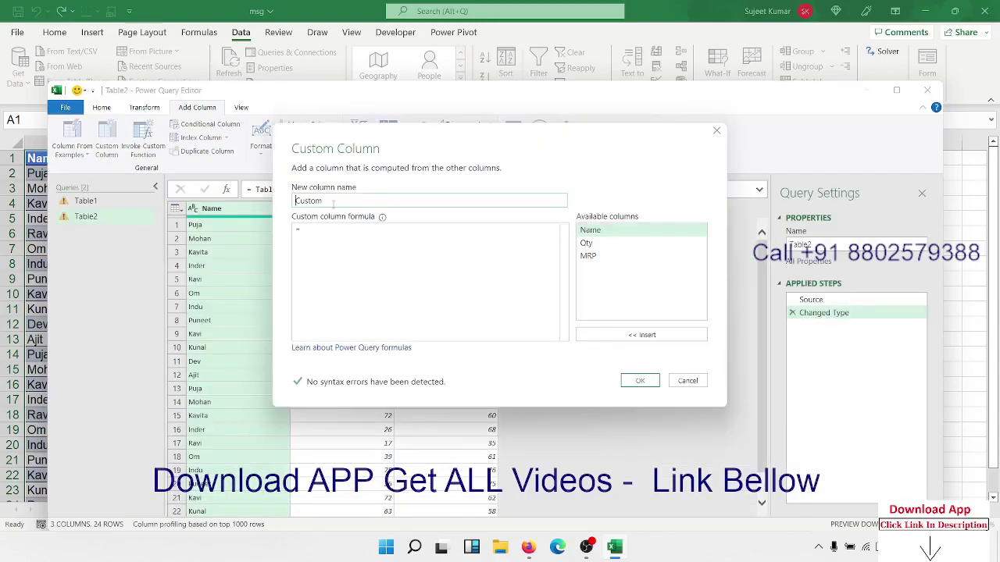
double_click(333, 205)
text(AMT)
key(Tab)
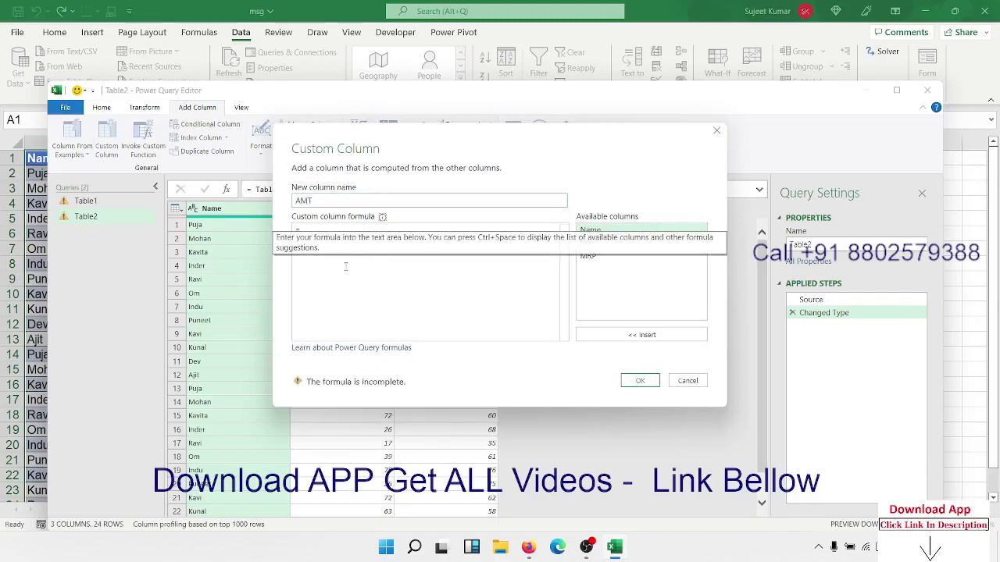
double_click(594, 243)
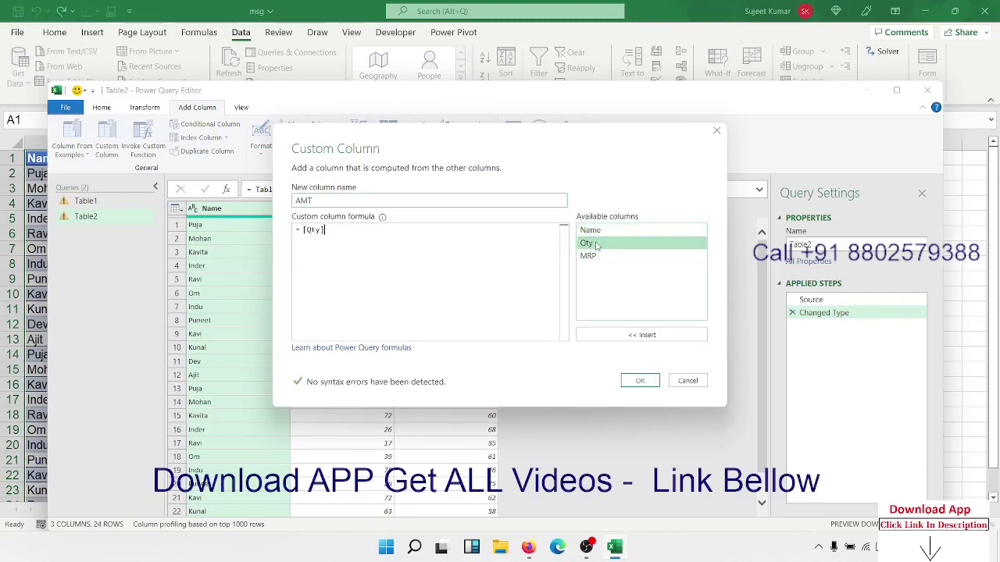
text(*)
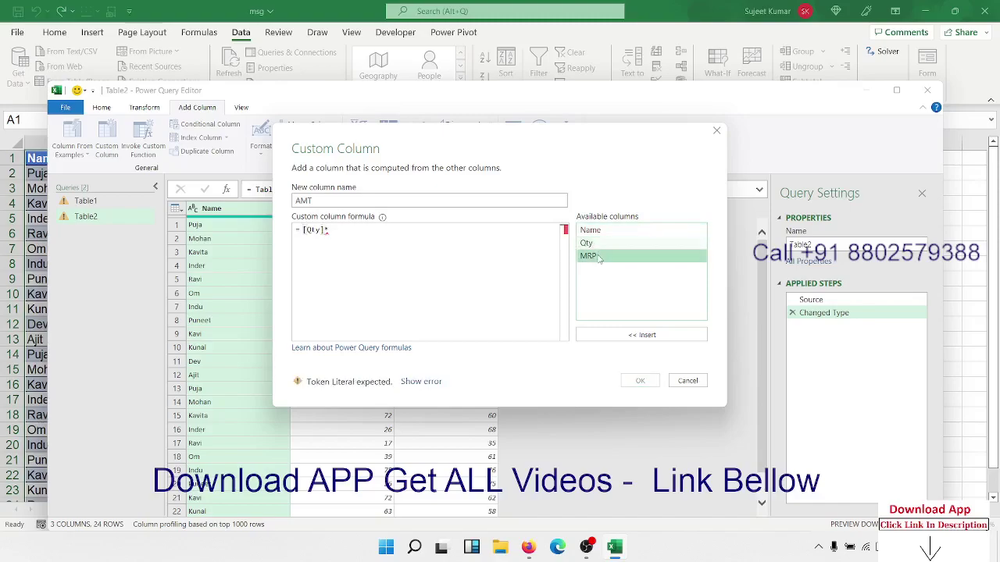
double_click(589, 257)
click(647, 381)
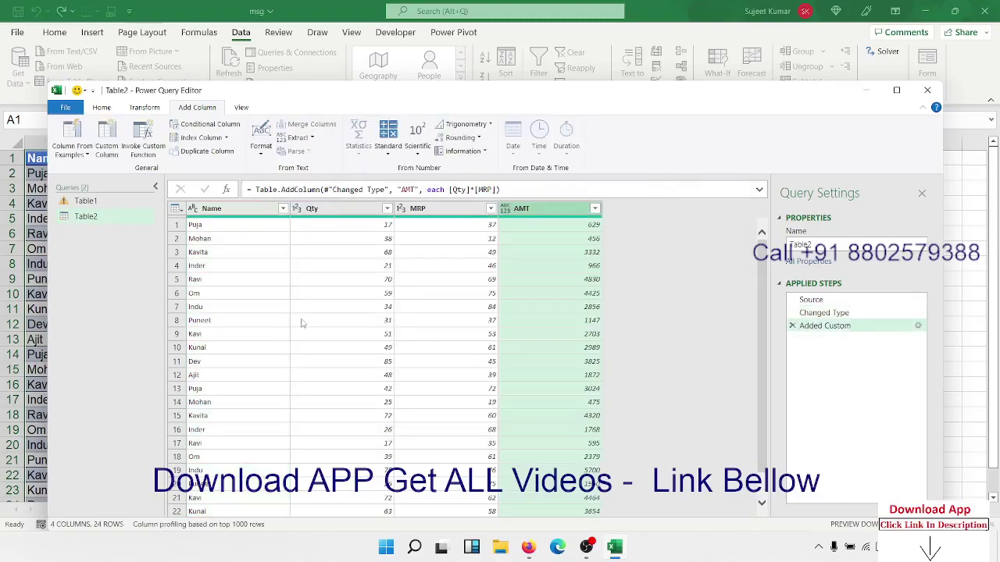
click(102, 107)
Step: Close & Load the query as a PivotTable Report on a new worksheet
click(64, 151)
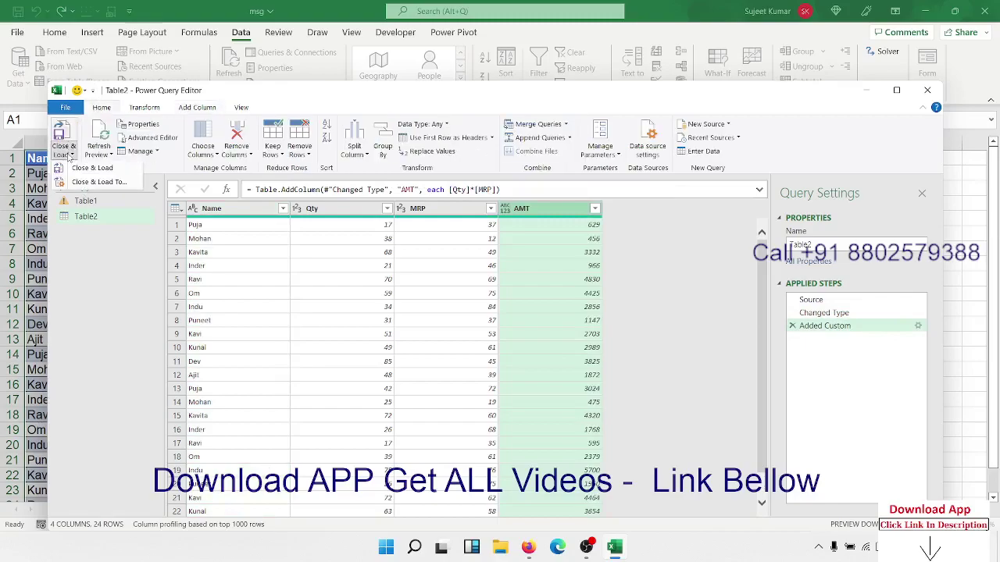
click(82, 184)
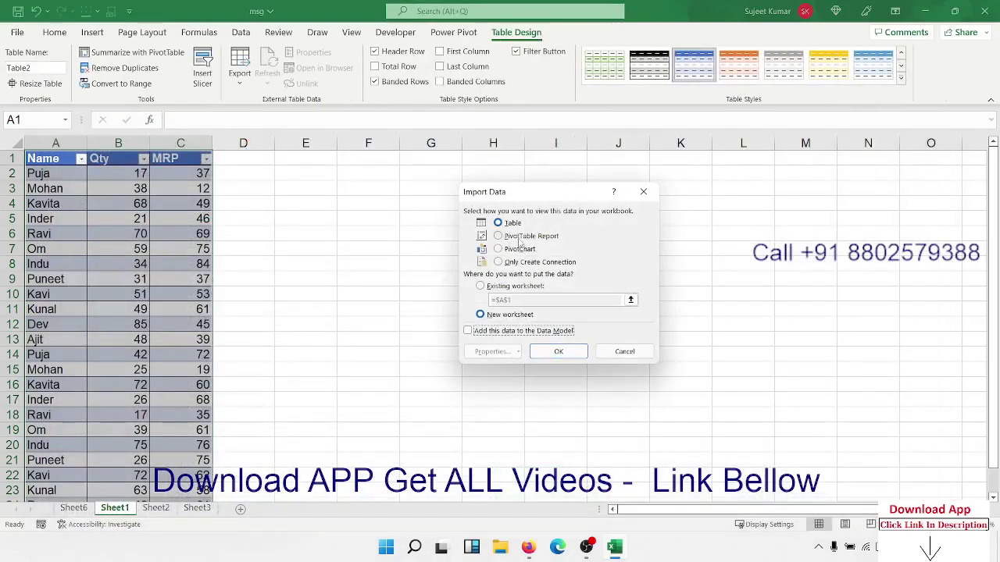
click(517, 236)
click(558, 351)
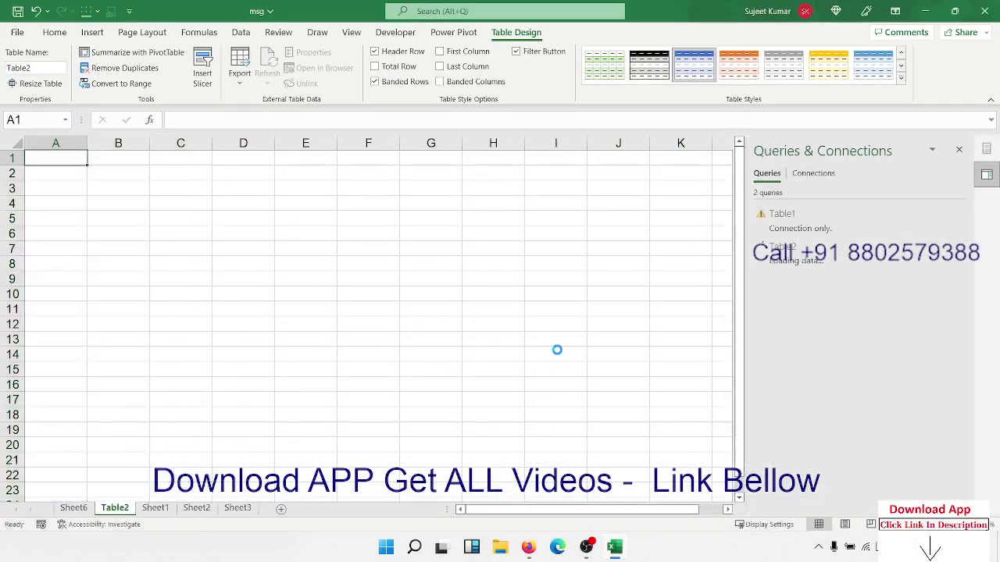
Step: Put Name in the rows and Sum of AMT in the values
click(761, 252)
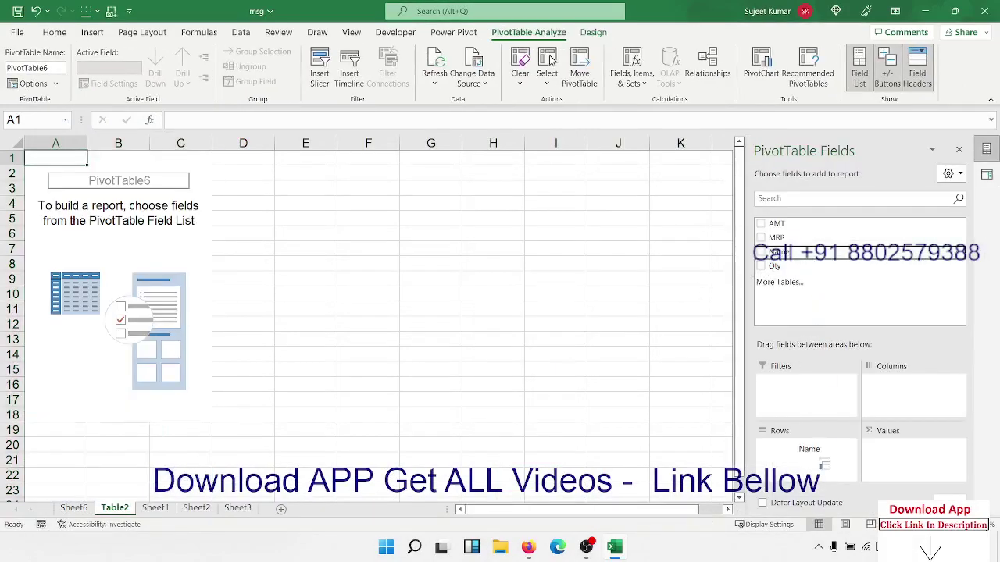
drag(777, 224, 907, 474)
click(173, 174)
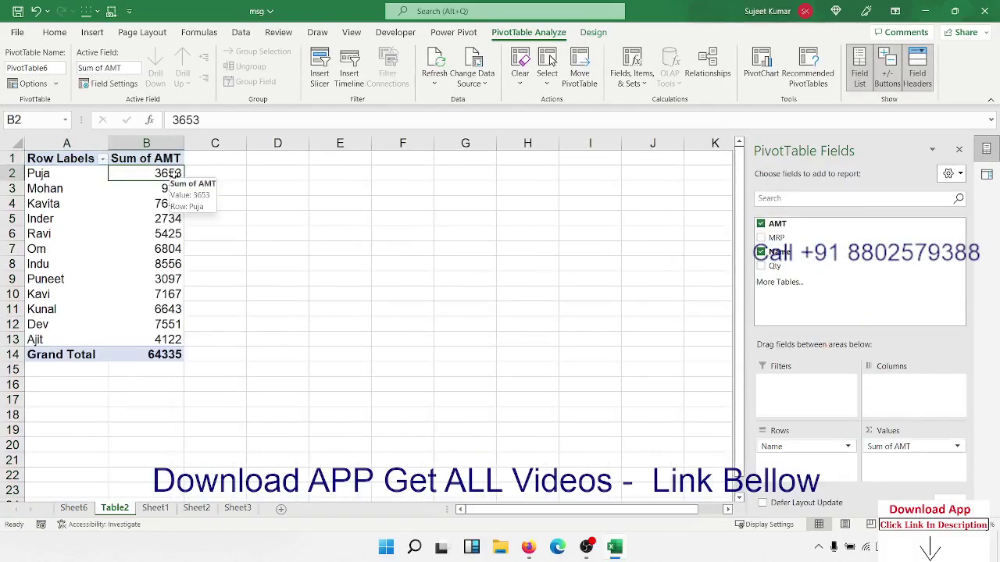
Step: Close the Queries & Connections pane and add the Sheet1 table to the data model as Table2
click(957, 150)
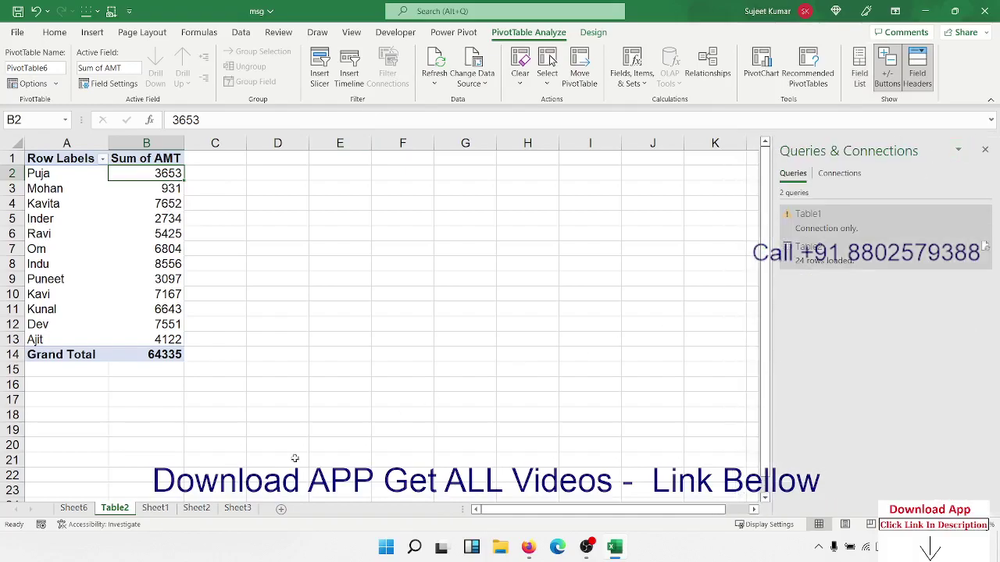
click(196, 508)
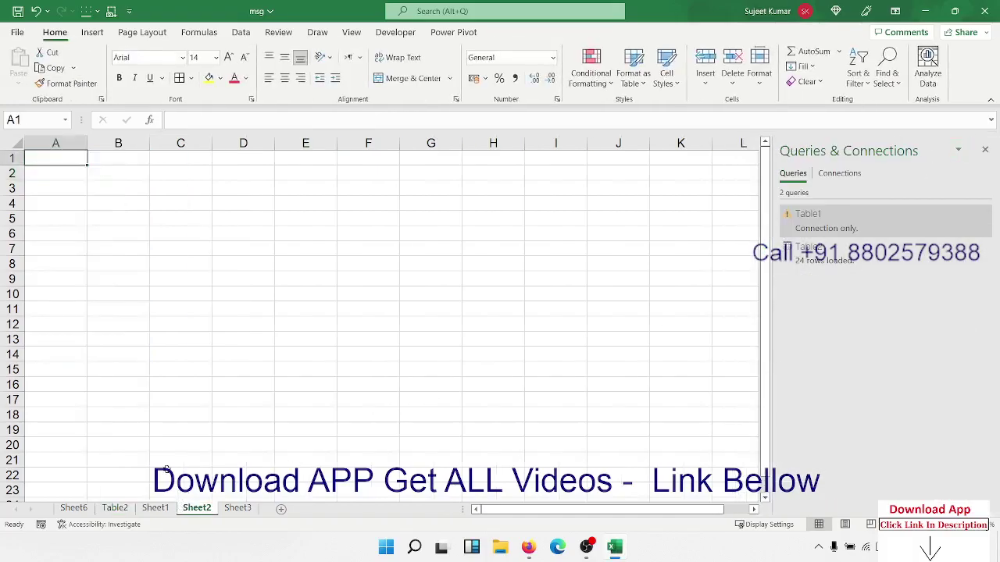
click(984, 149)
click(114, 508)
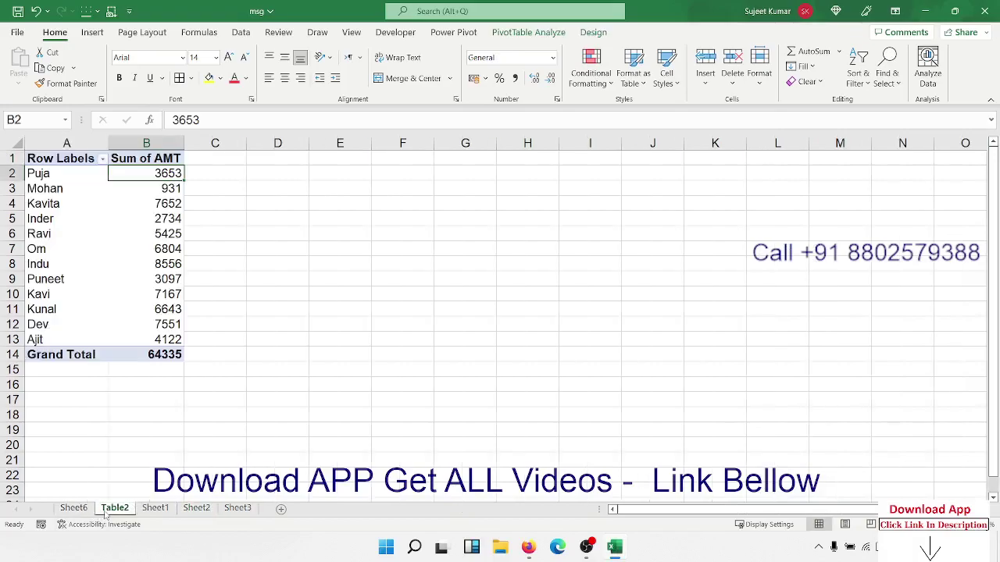
click(154, 507)
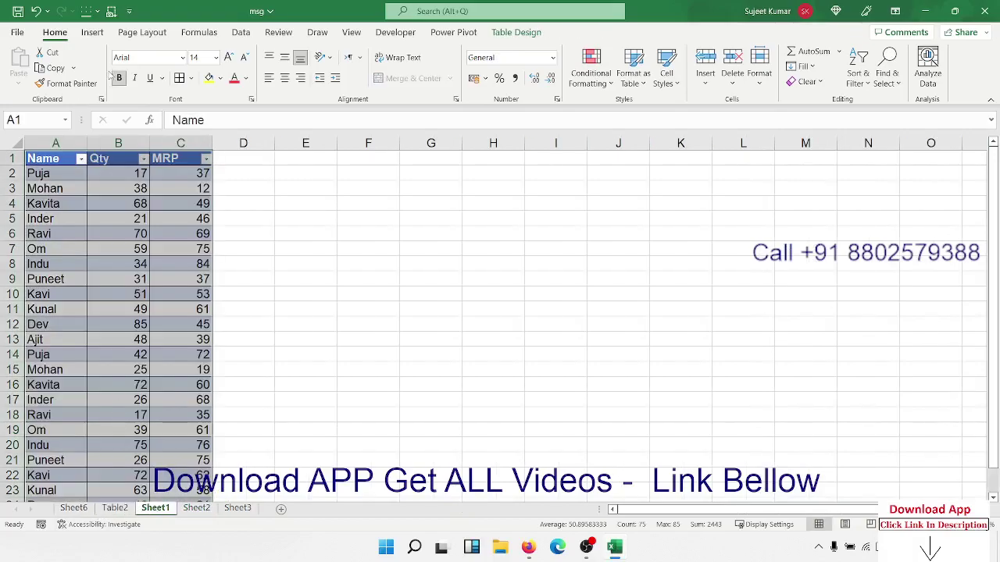
click(449, 32)
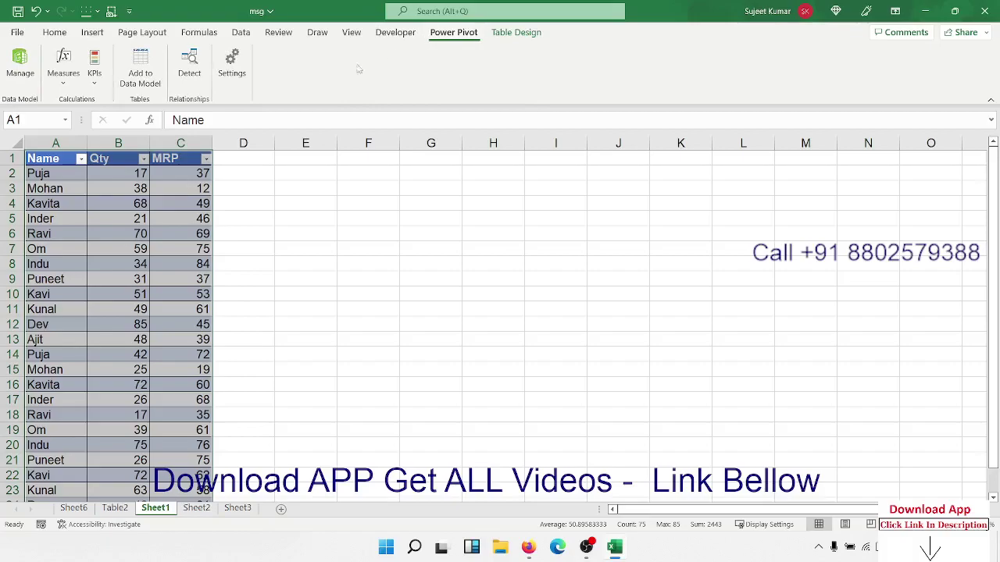
click(154, 78)
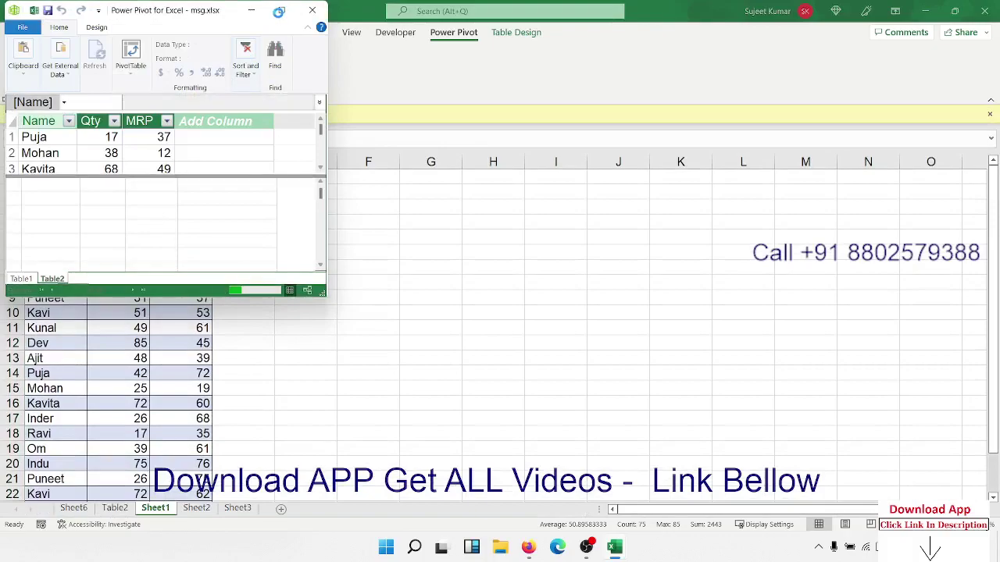
Step: Maximize Power Pivot and permanently delete the Table1 tab along with its Amt measure
click(281, 11)
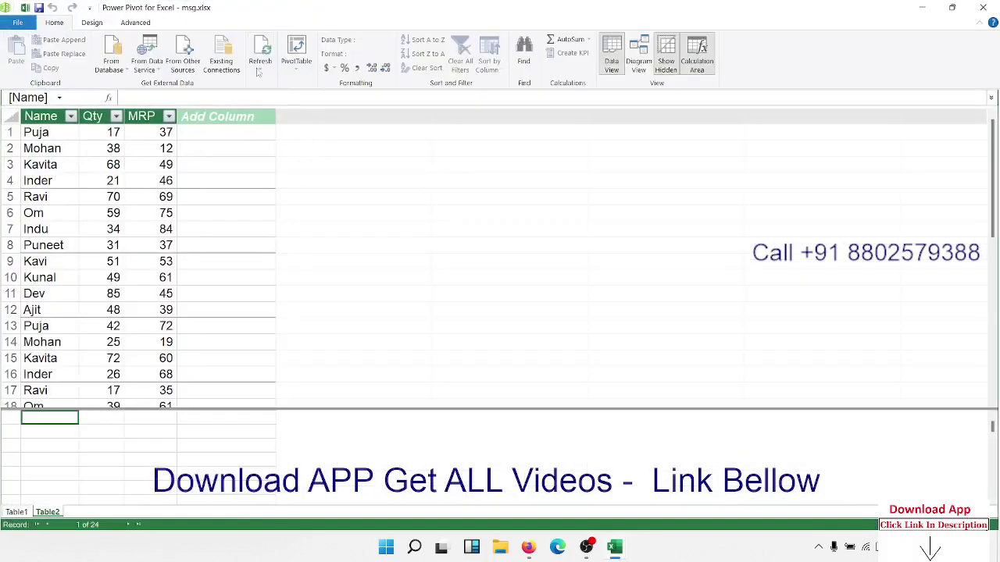
click(15, 511)
text(Amt:=SUMX(Table1,[Qty]*[MRP]))
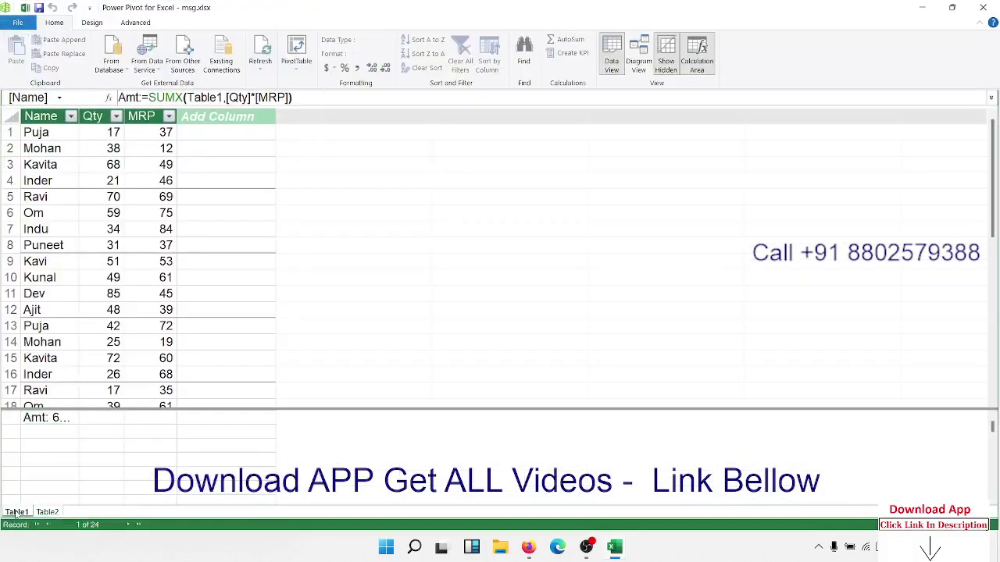
right_click(15, 511)
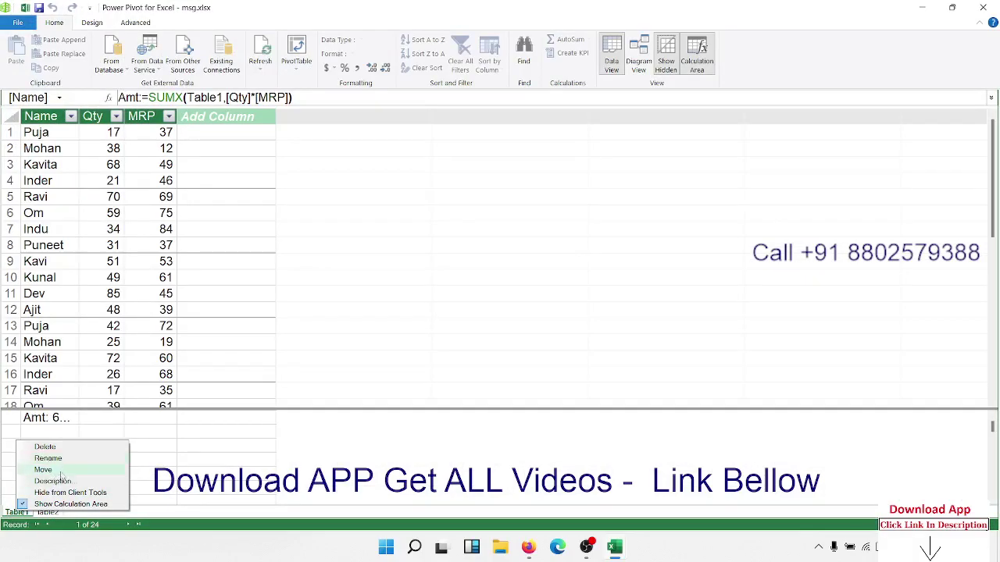
click(60, 448)
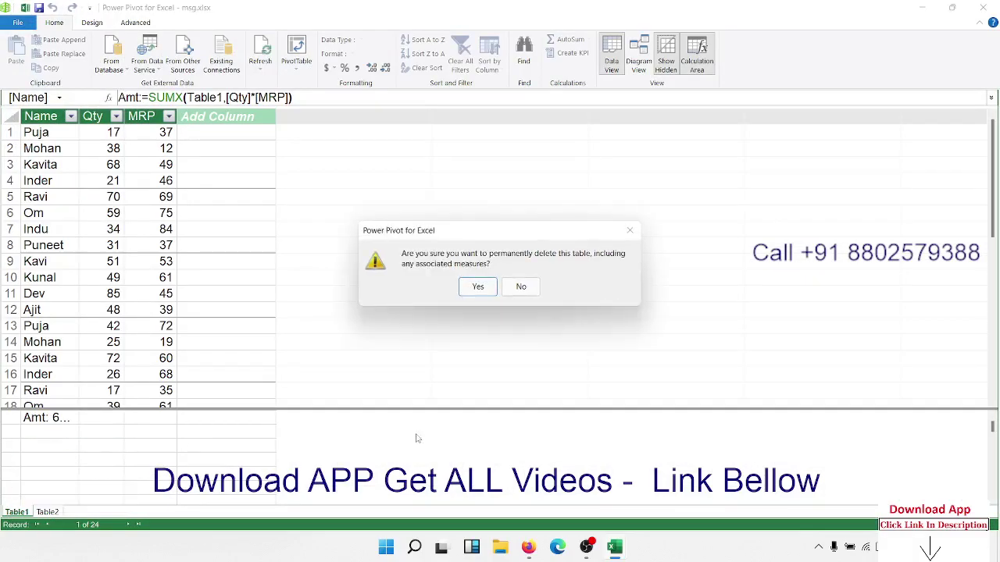
click(478, 286)
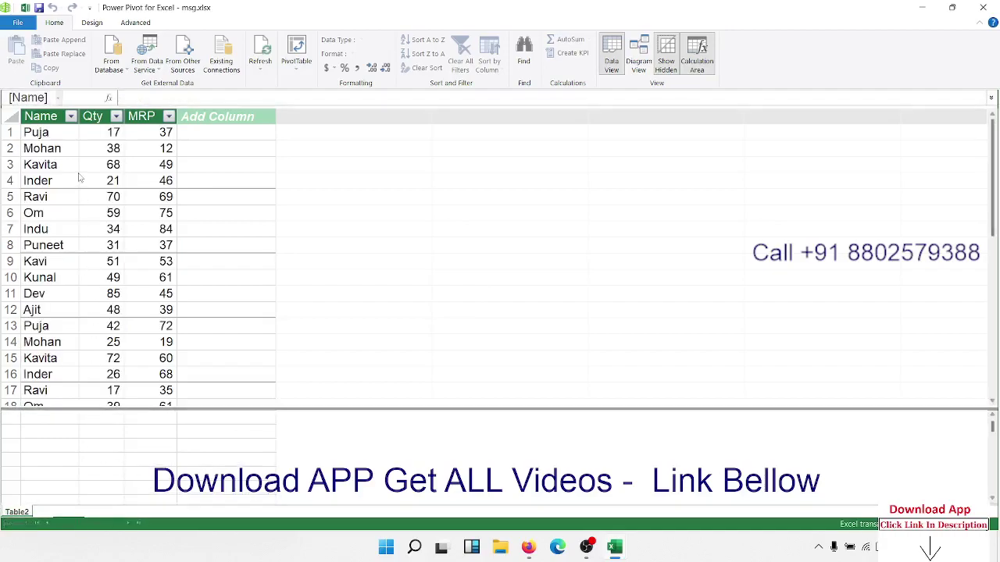
click(77, 179)
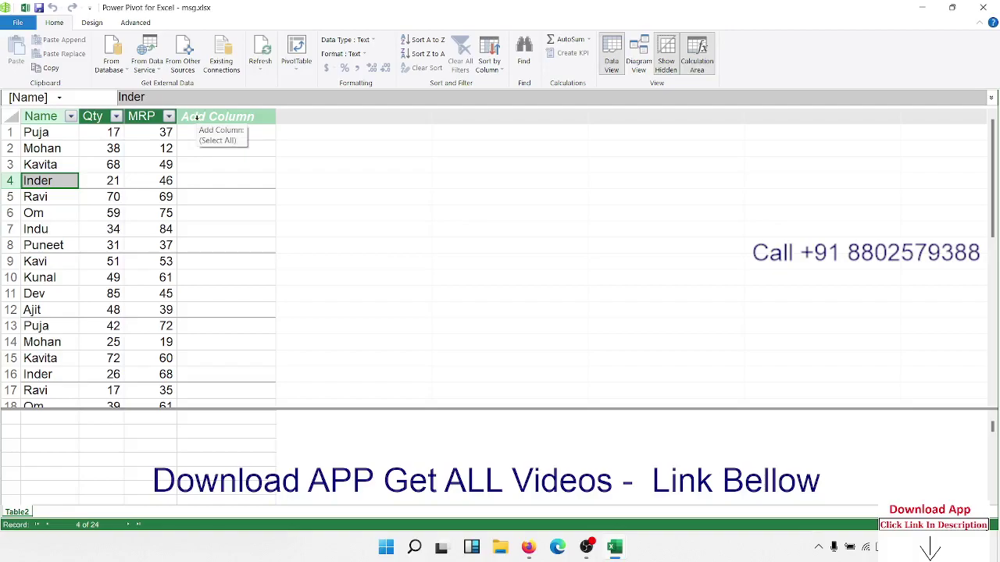
click(166, 164)
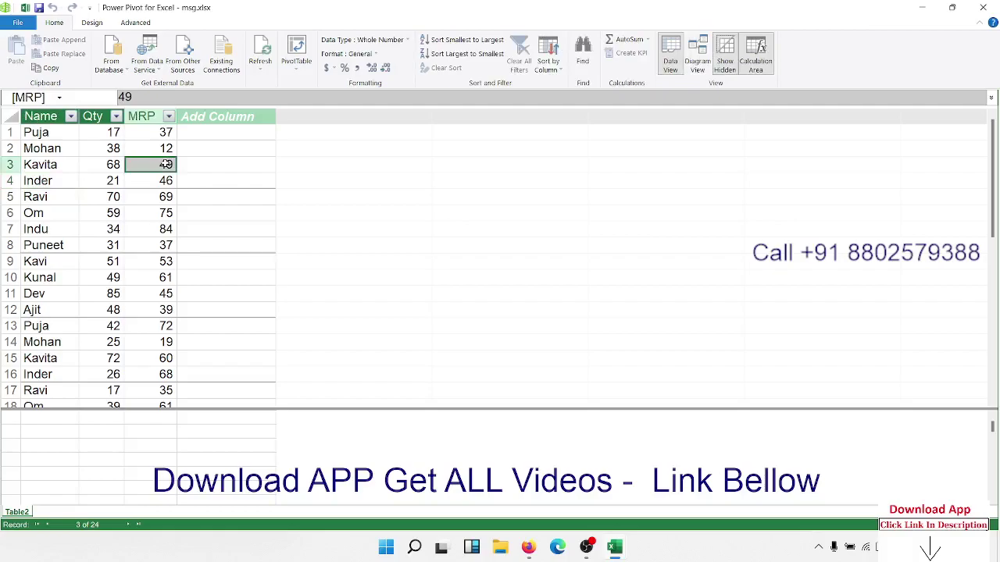
Step: Create a data-model PivotTable on a new sheet and show its field list
click(296, 52)
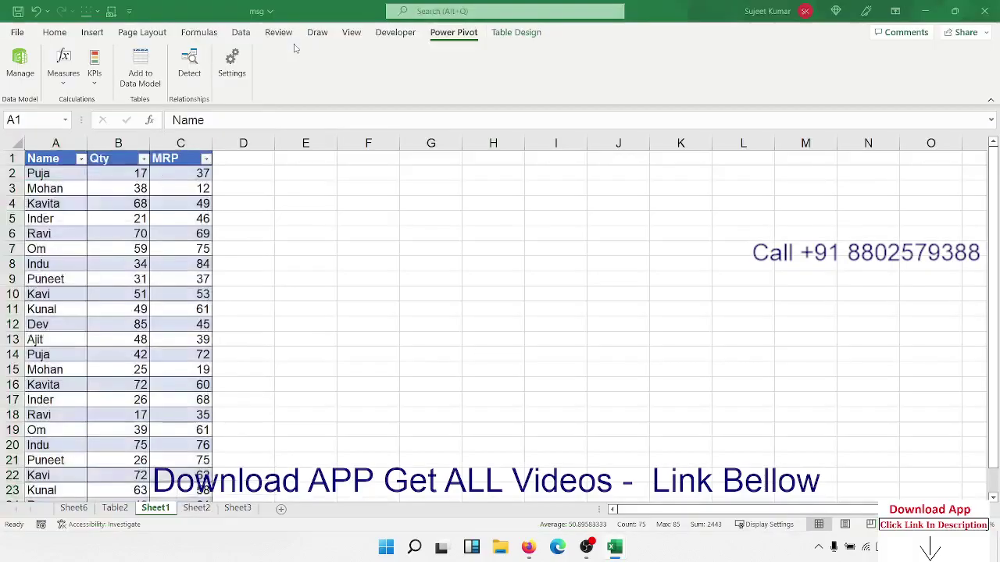
click(546, 301)
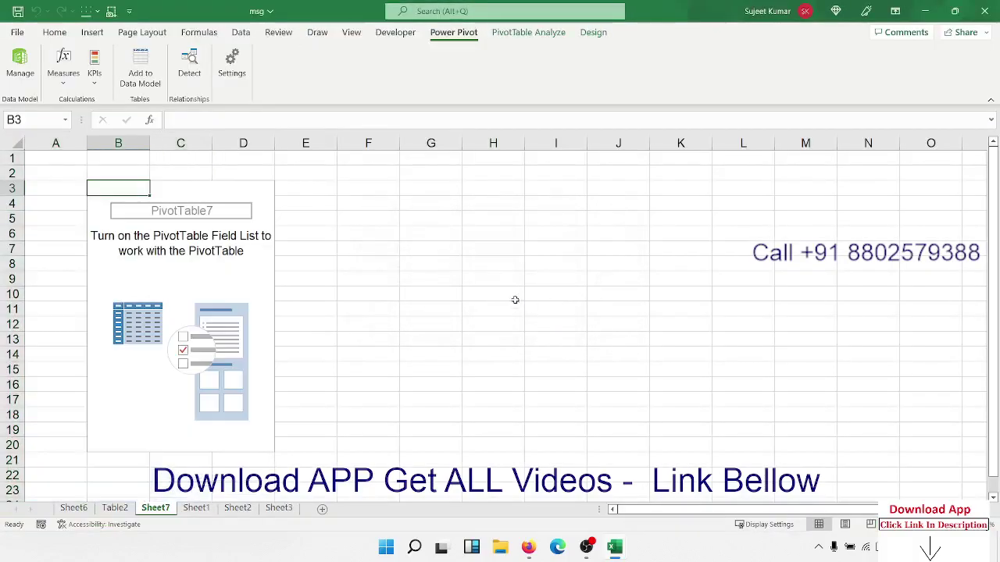
click(228, 287)
click(446, 286)
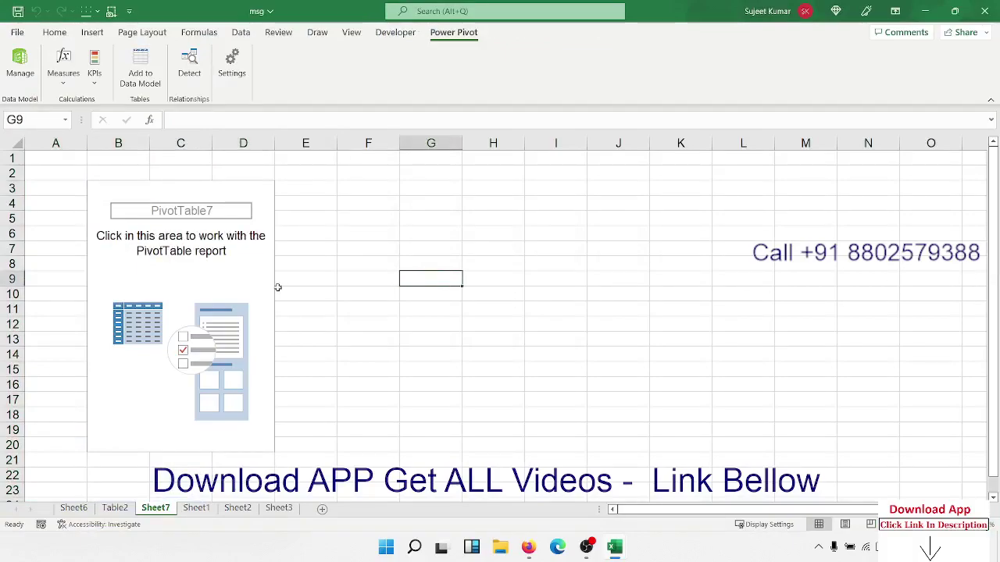
click(260, 289)
right_click(260, 289)
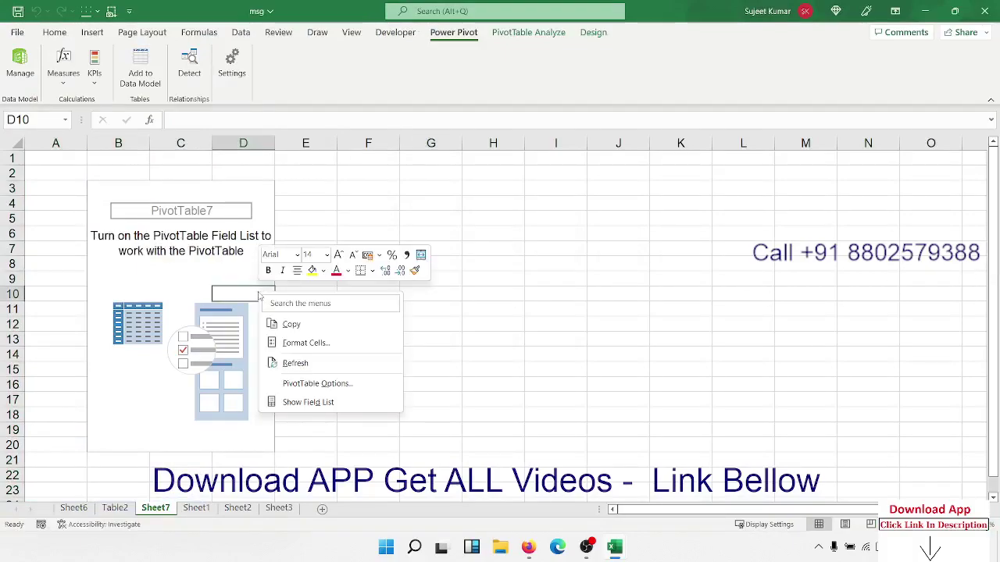
click(301, 409)
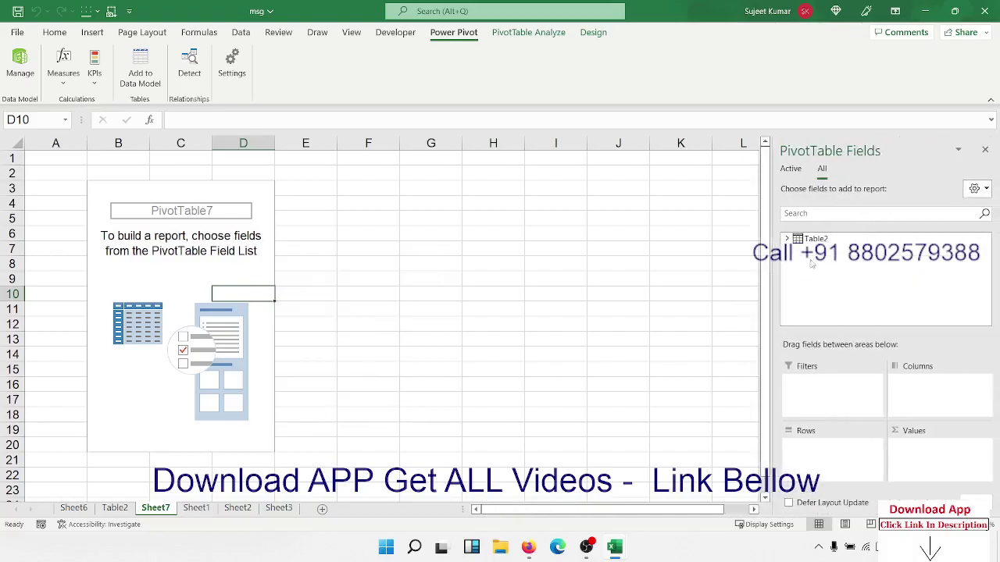
Step: From Table2, add Name to Rows and Qty and MRP as summed values
click(817, 239)
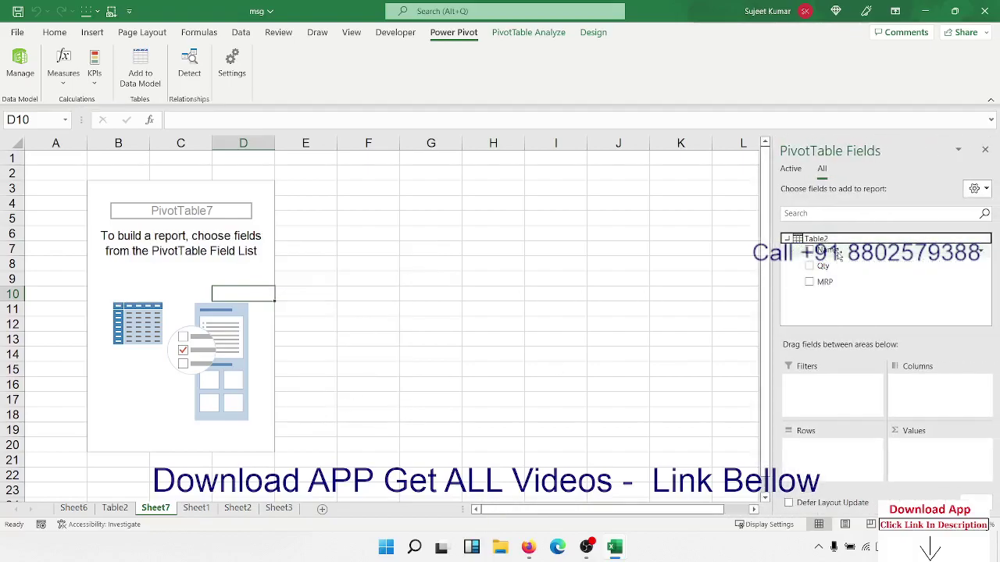
mouse_move(820, 250)
mouse_down()
mouse_move(951, 459)
mouse_move(832, 446)
mouse_move(926, 453)
mouse_up()
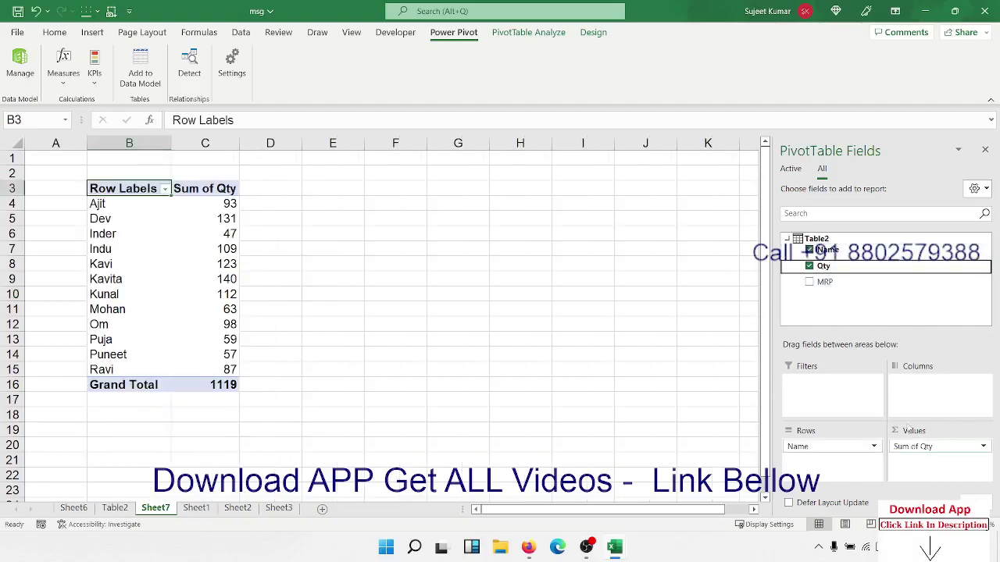
drag(828, 283, 904, 462)
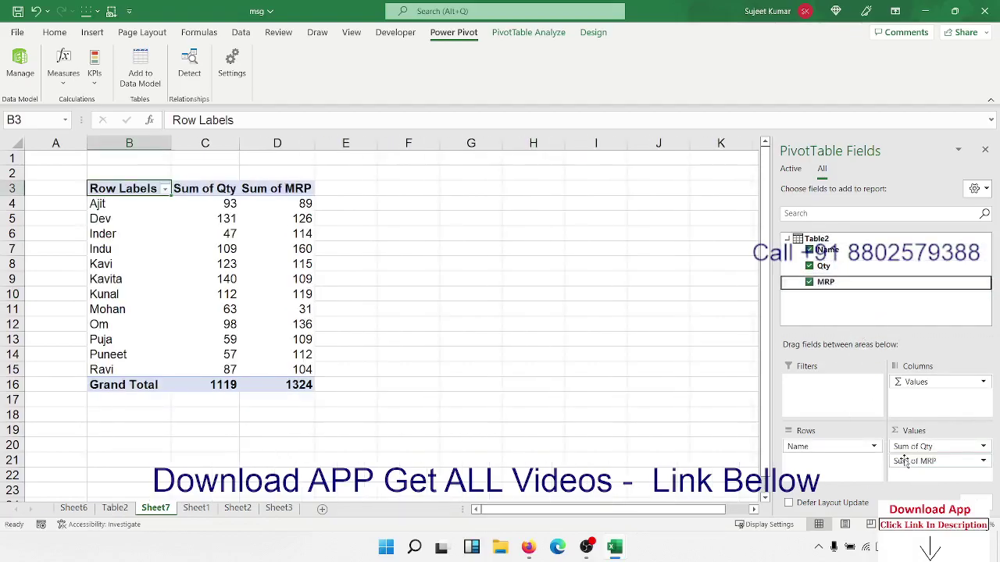
Step: Summarize MRP as an Average, formatted as a Number with 0 decimal places
click(905, 462)
click(918, 442)
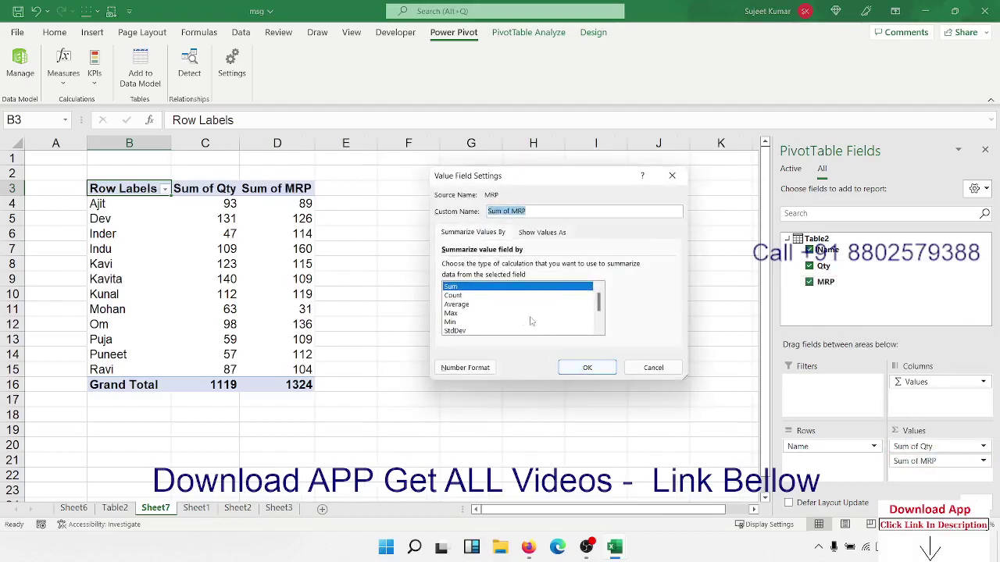
click(463, 305)
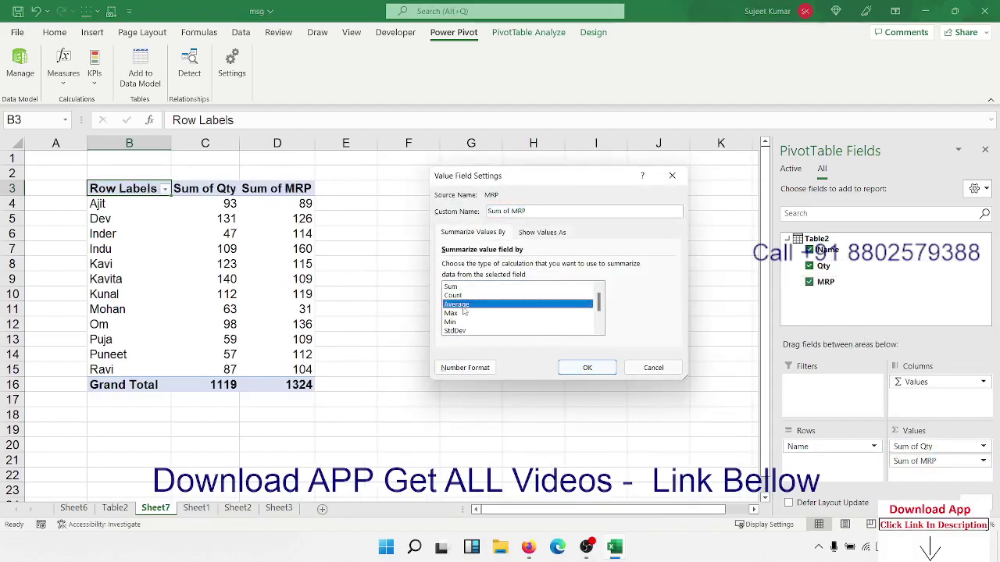
click(453, 371)
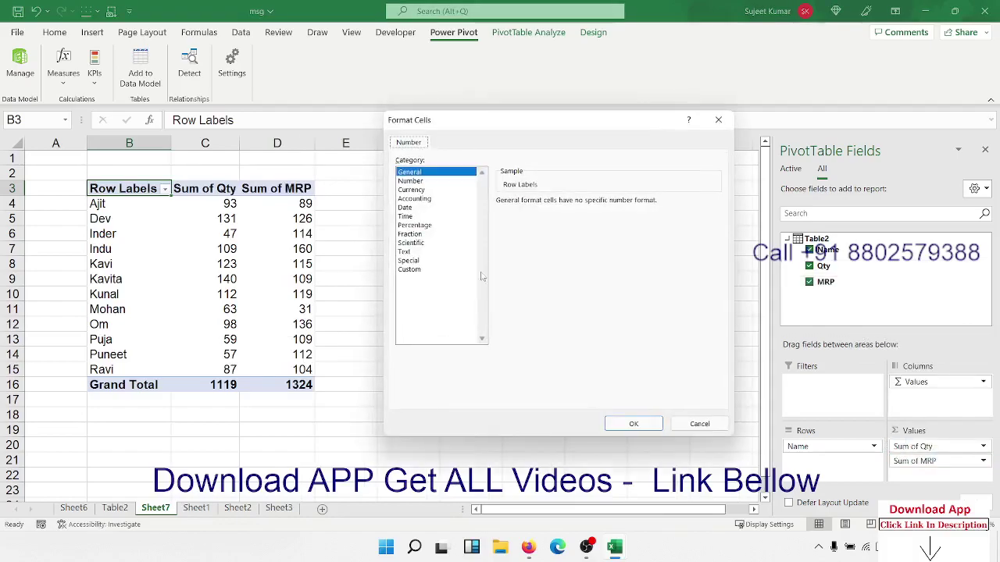
click(412, 181)
key(Tab)
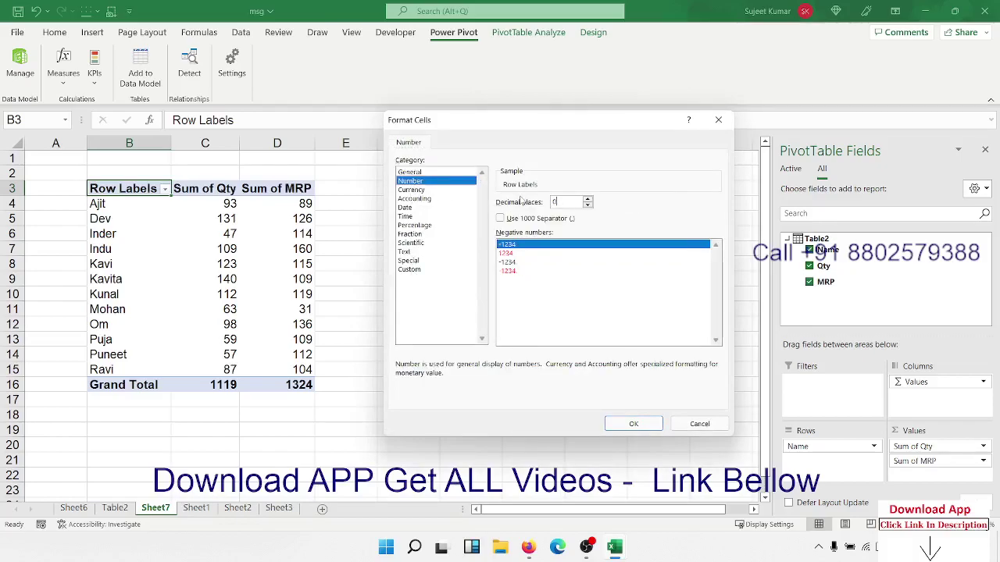
click(633, 424)
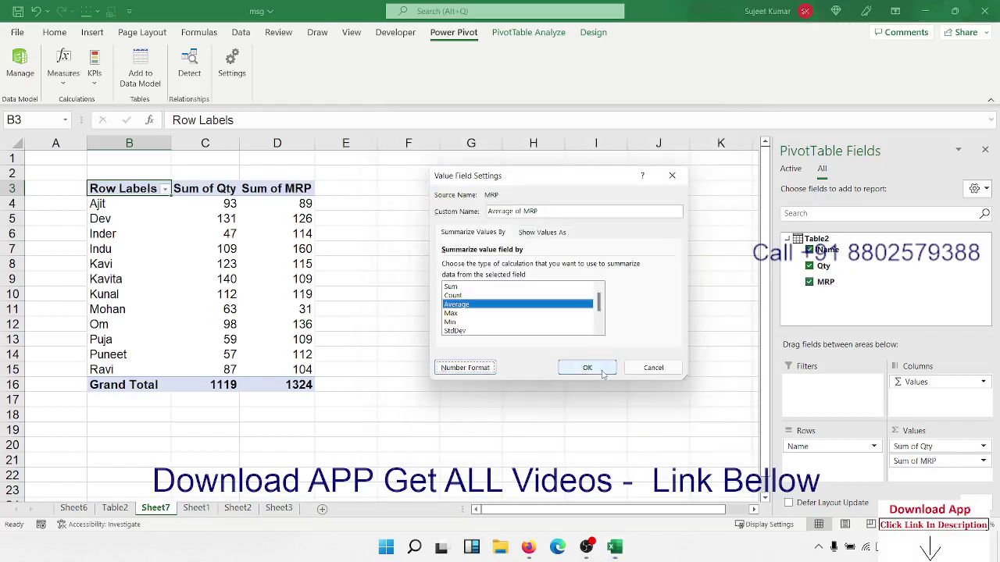
click(600, 369)
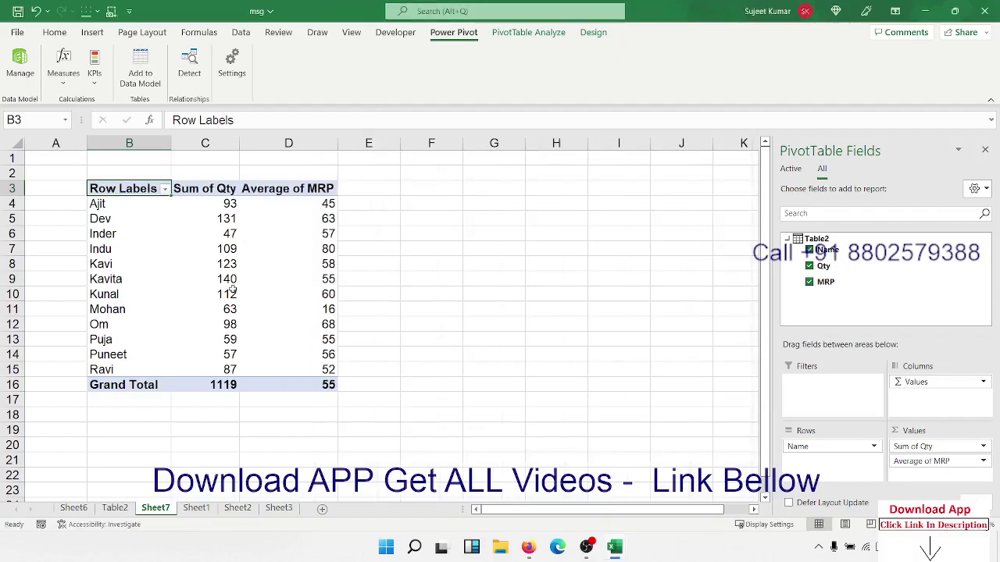
Step: Check the Sum of AMT pivot on the Table2 sheet, then return to Sheet7
mouse_move(265, 248)
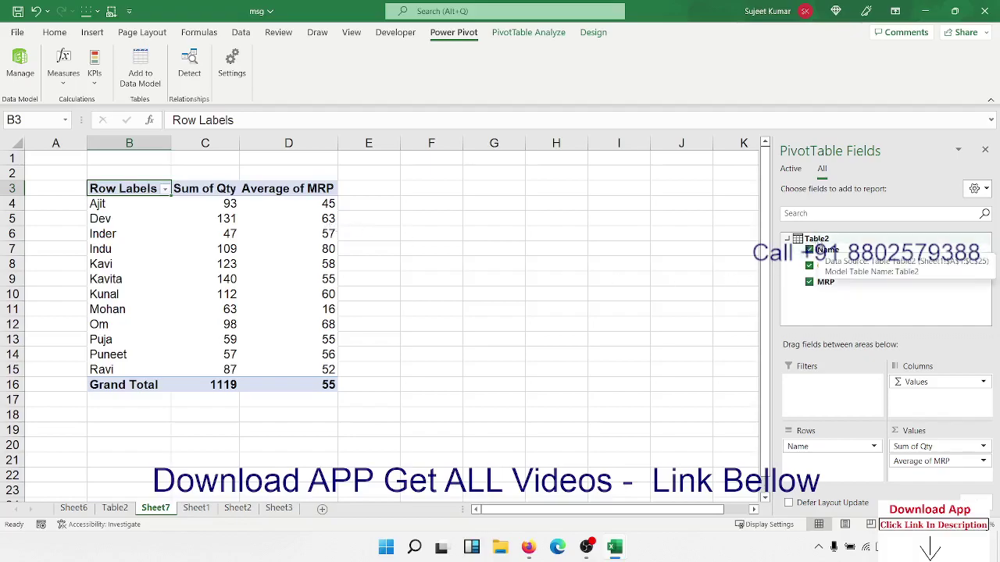
right_click(820, 250)
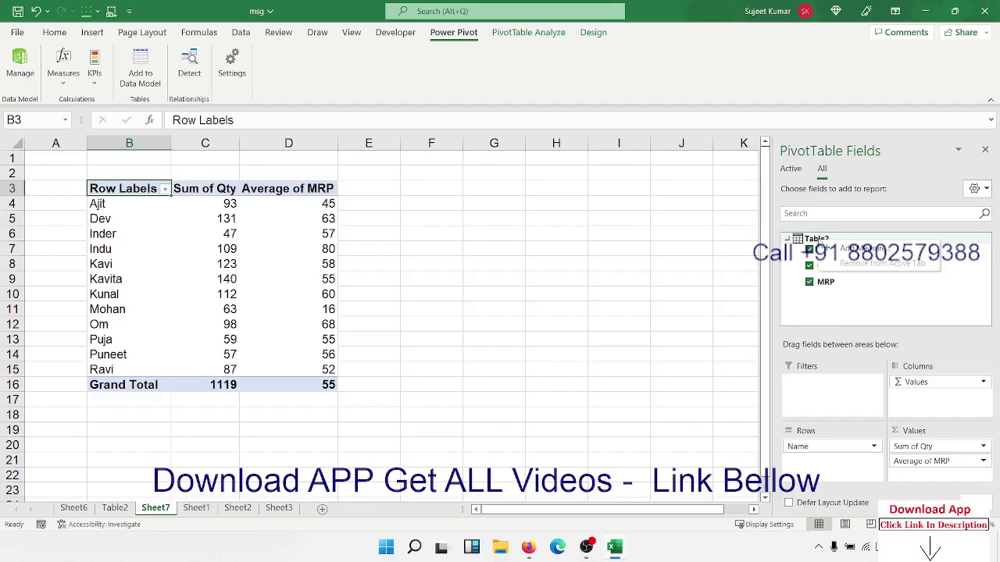
click(115, 509)
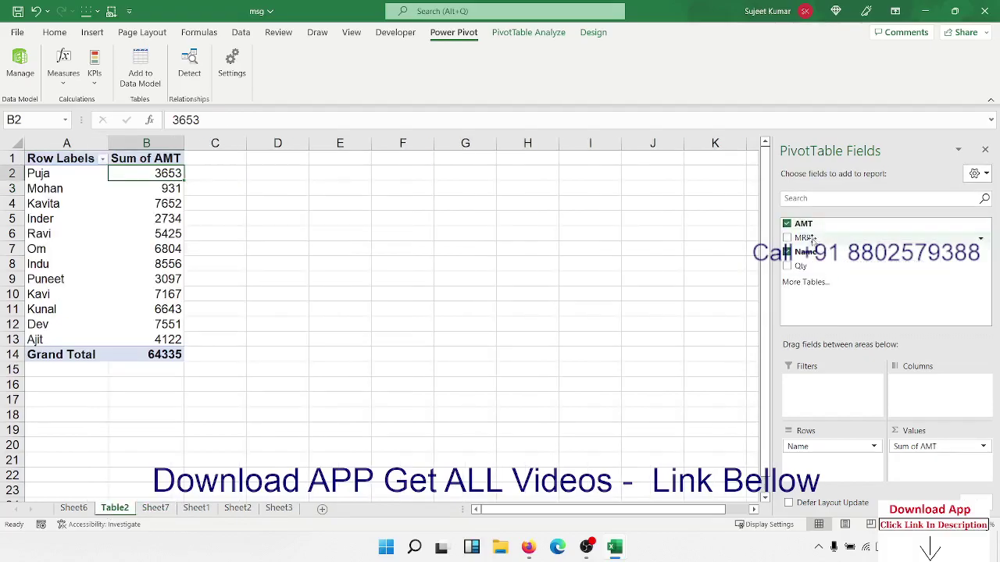
click(155, 509)
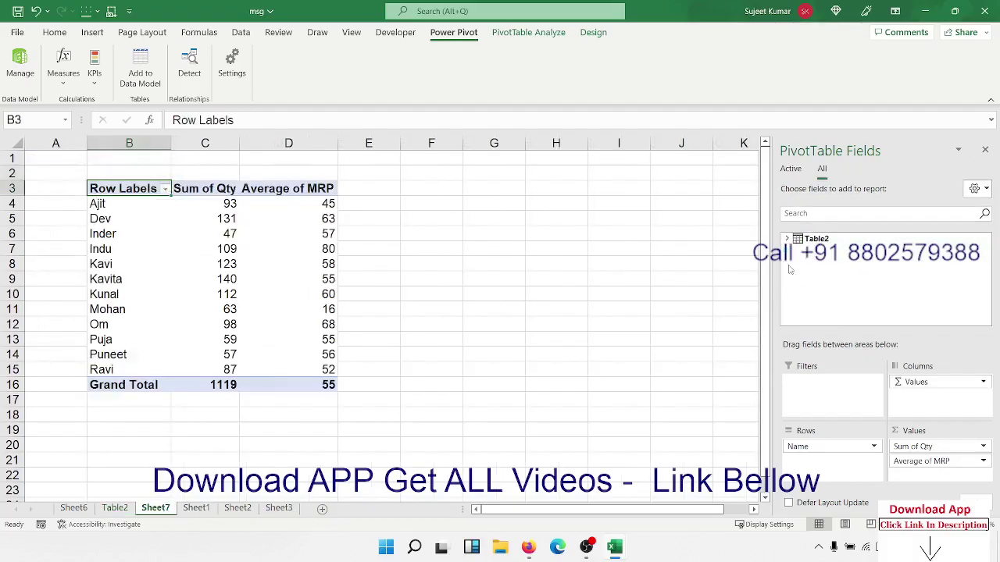
right_click(811, 247)
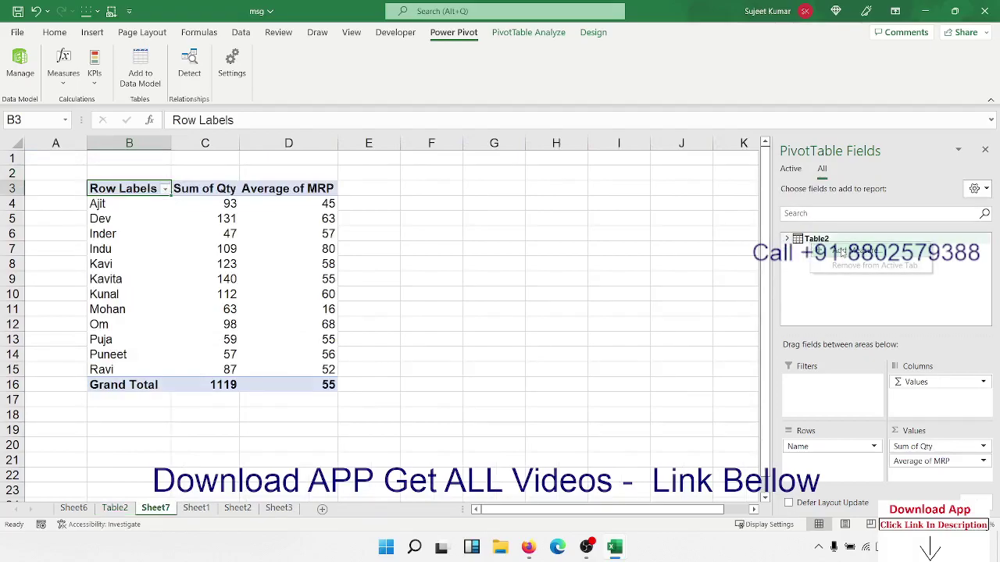
Step: Add a new measure to Table2, name it Amt, and place the cursor in its formula box
click(841, 251)
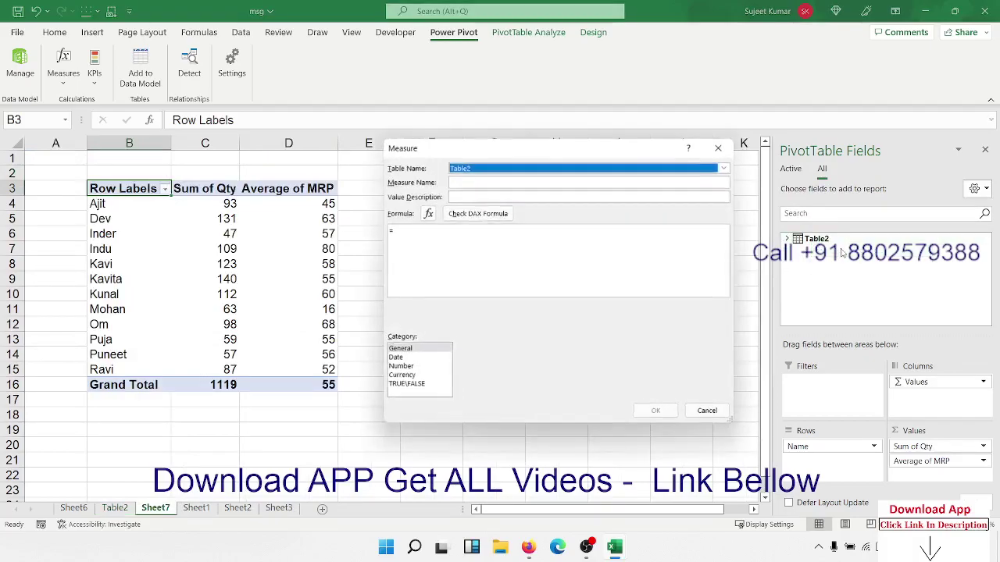
click(467, 183)
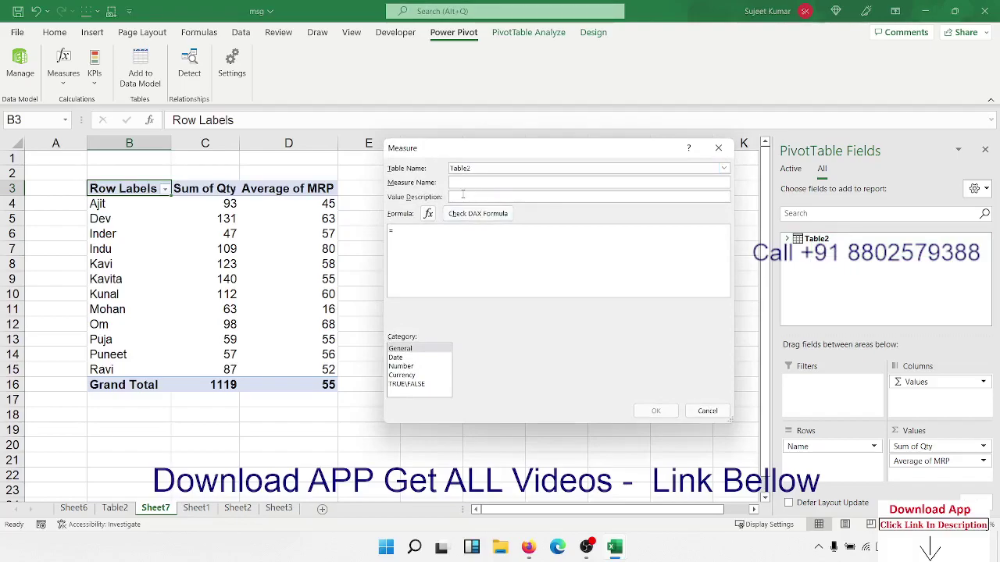
text(Am)
click(469, 247)
Step: Begin the Amt formula as =SUMX(Table2 using autocomplete
text(sum)
key(Down)
key(Down)
key(Down)
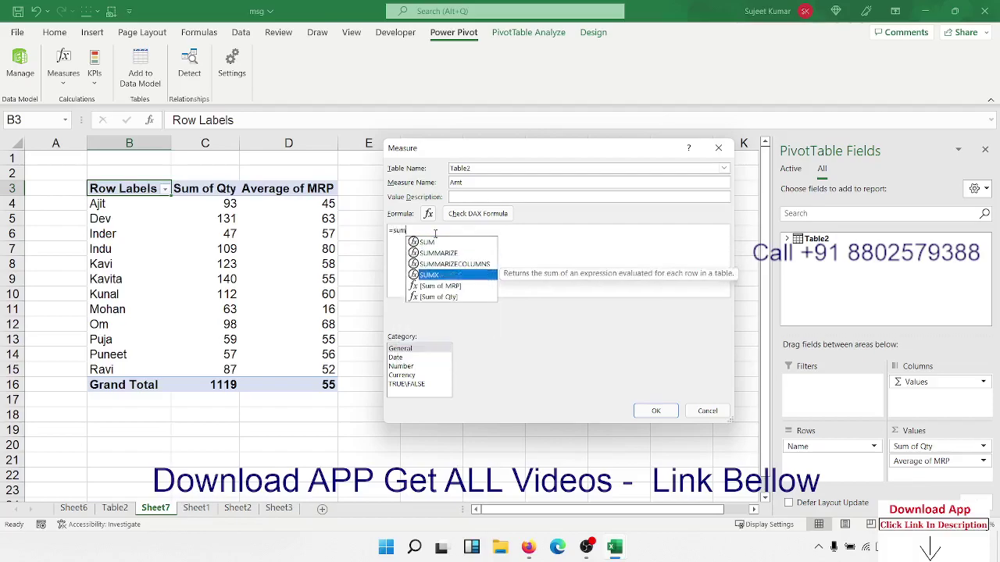
key(Tab)
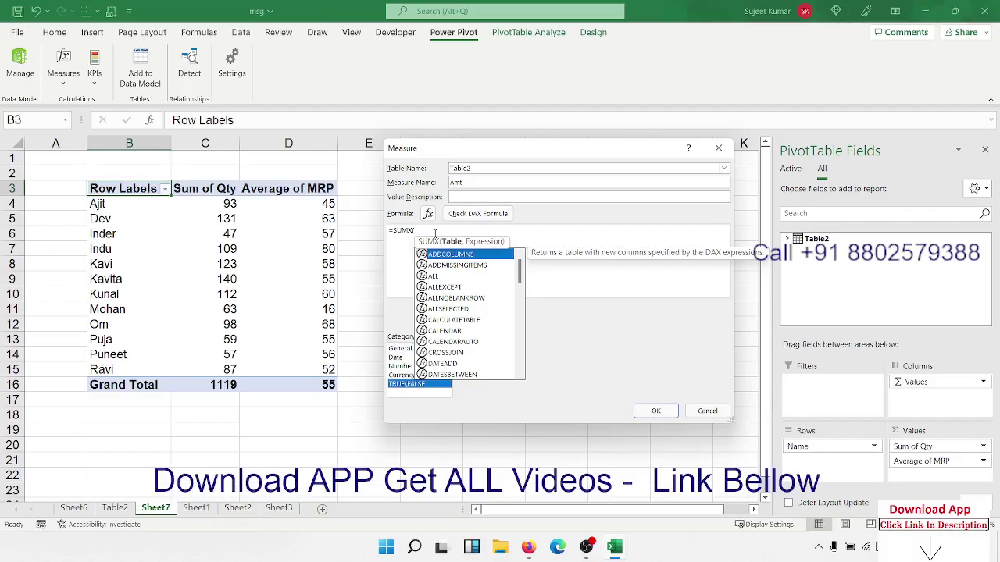
click(438, 234)
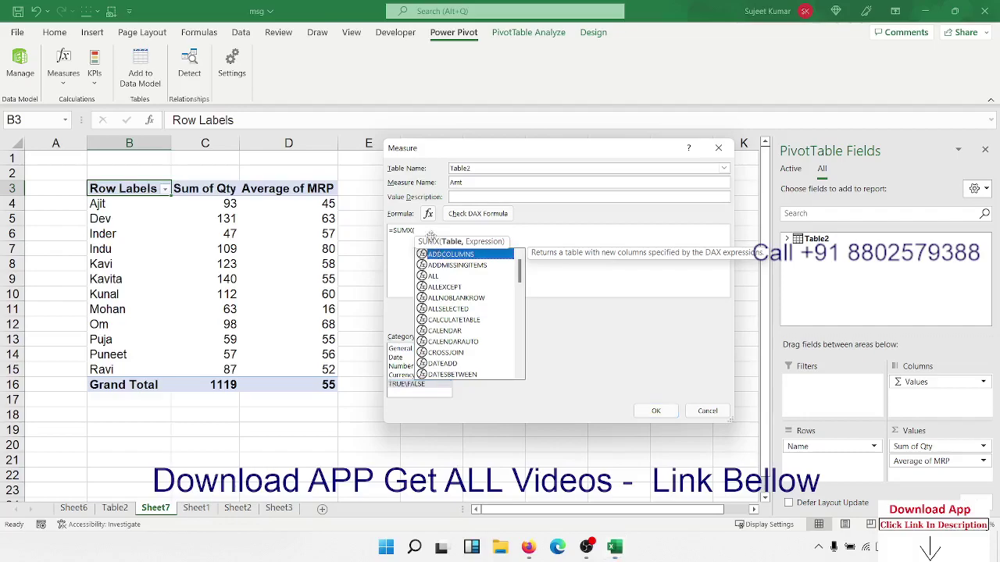
click(427, 229)
text(t)
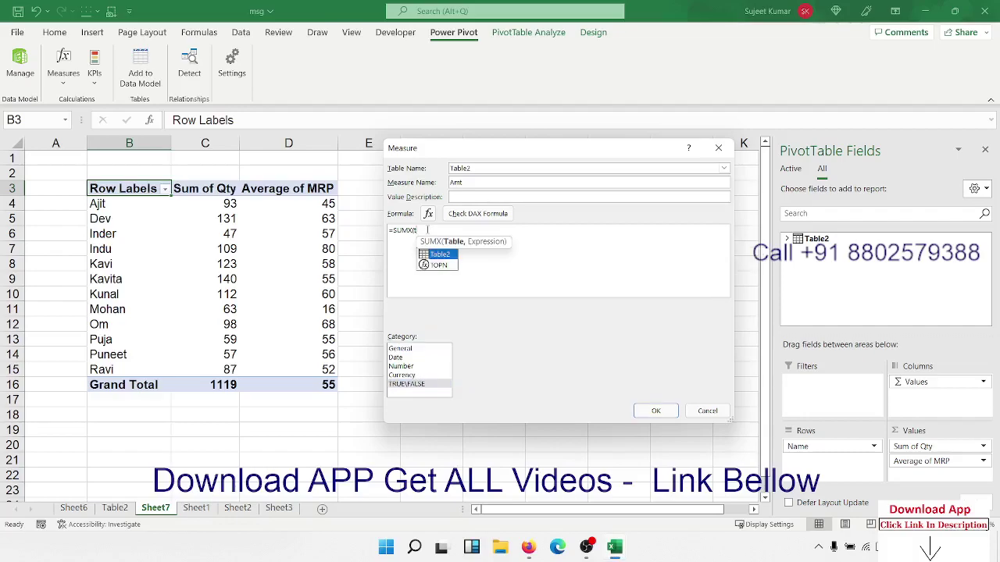
text(able2)
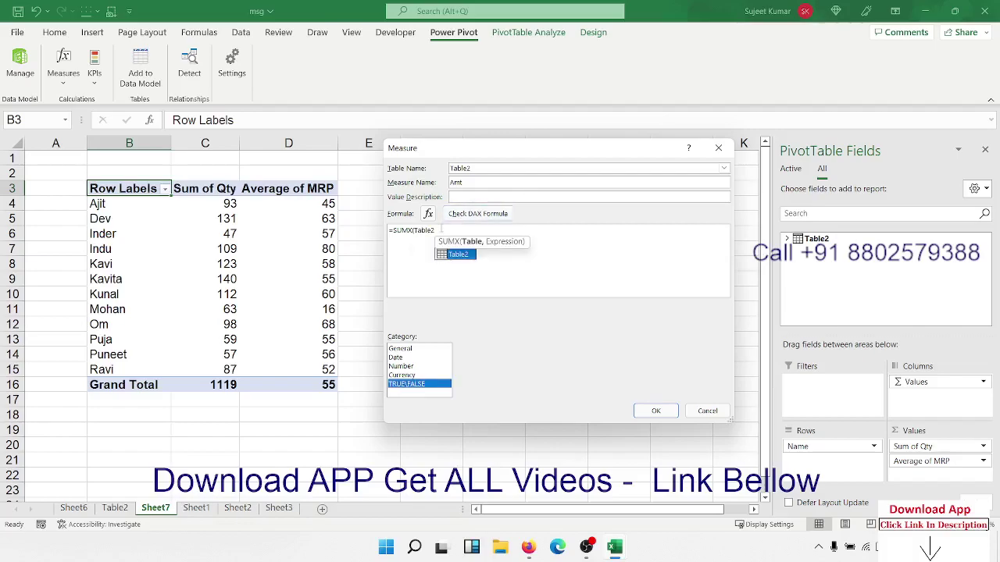
click(441, 229)
Step: Complete it as =SUMX(Table2,[Qty]*[MRP]), set category General, and verify no errors
text(,)
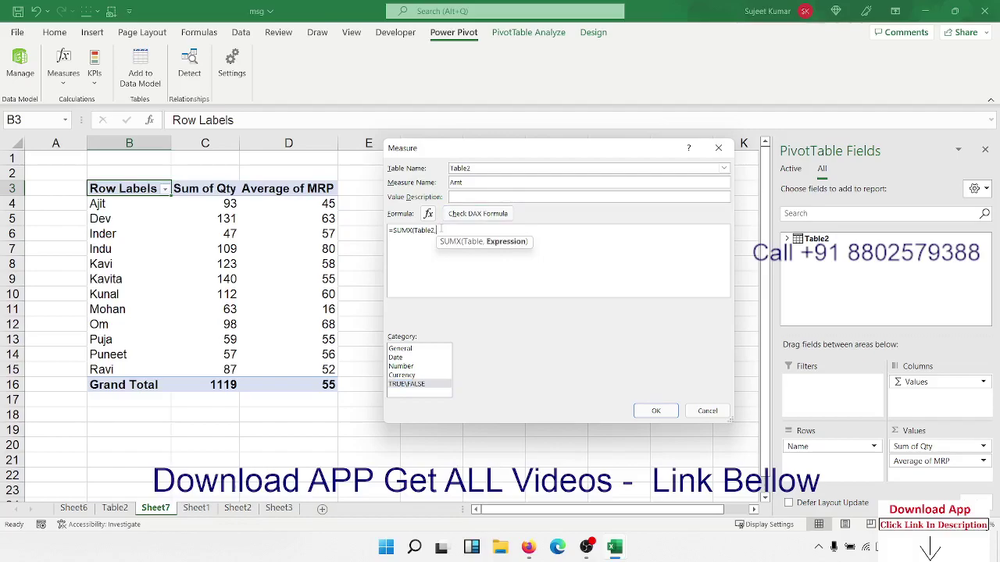
text([Q)
key(Tab)
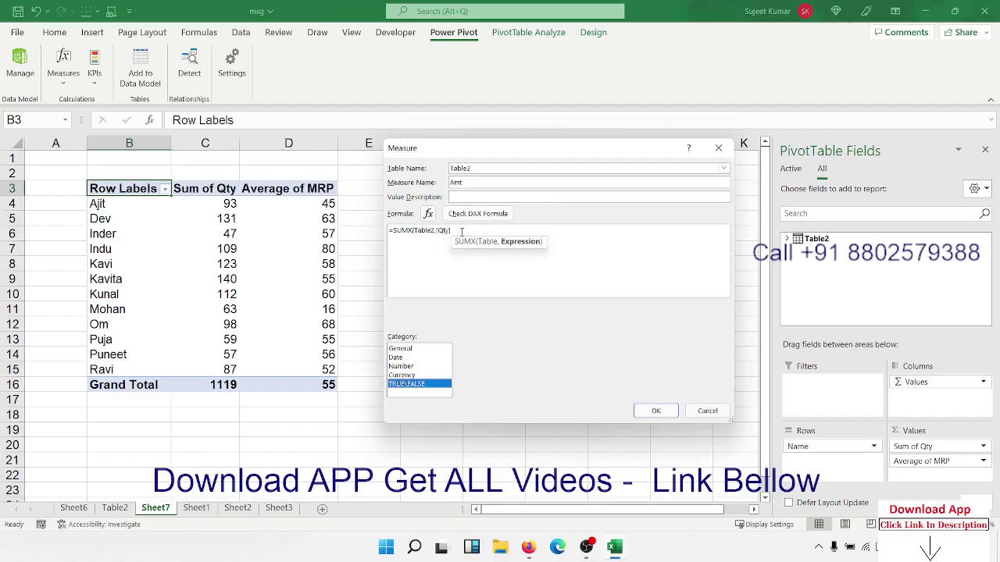
text(*)
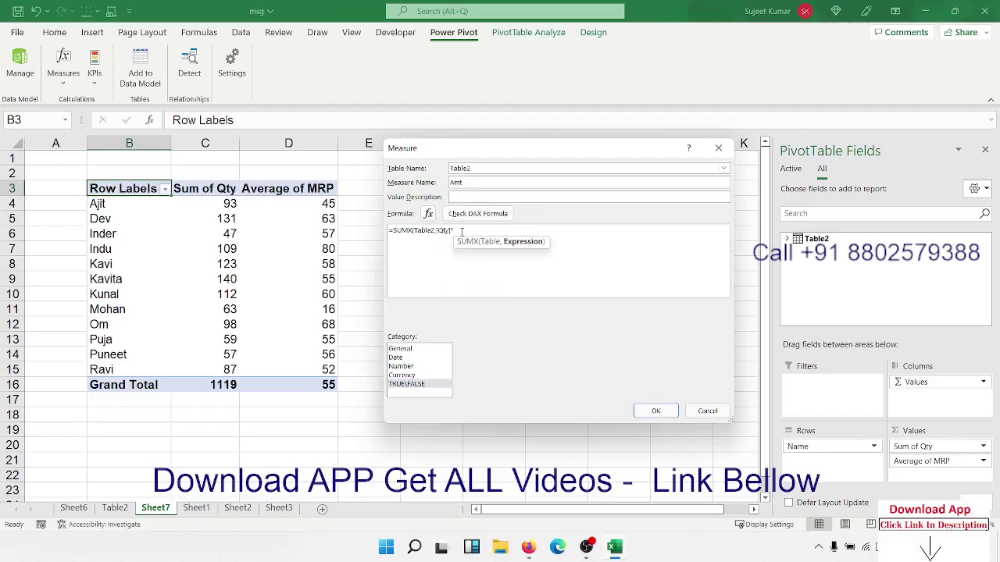
text(am)
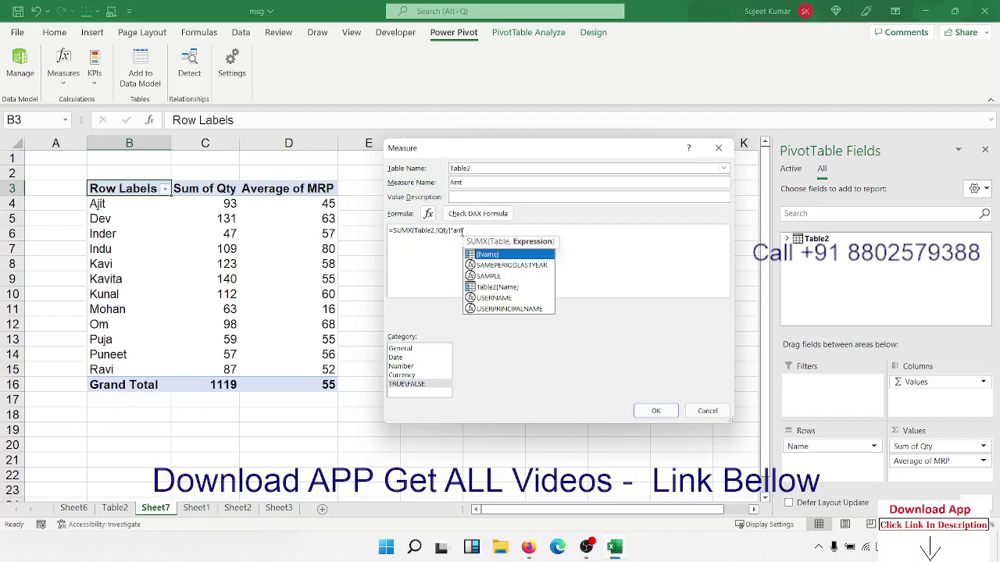
key(Down)
key(BackSpace)
key(BackSpace)
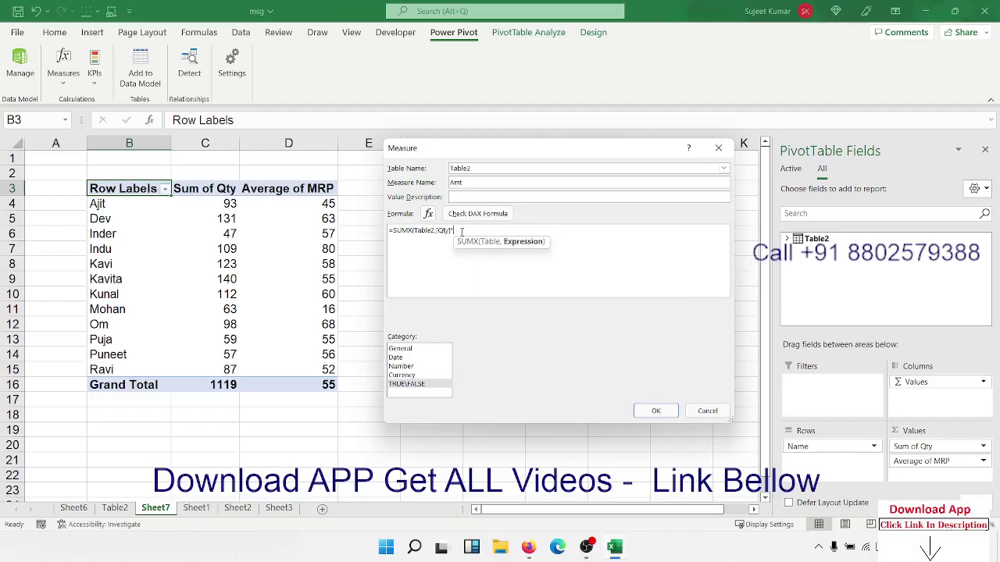
text(mr)
key(Down)
key(Tab)
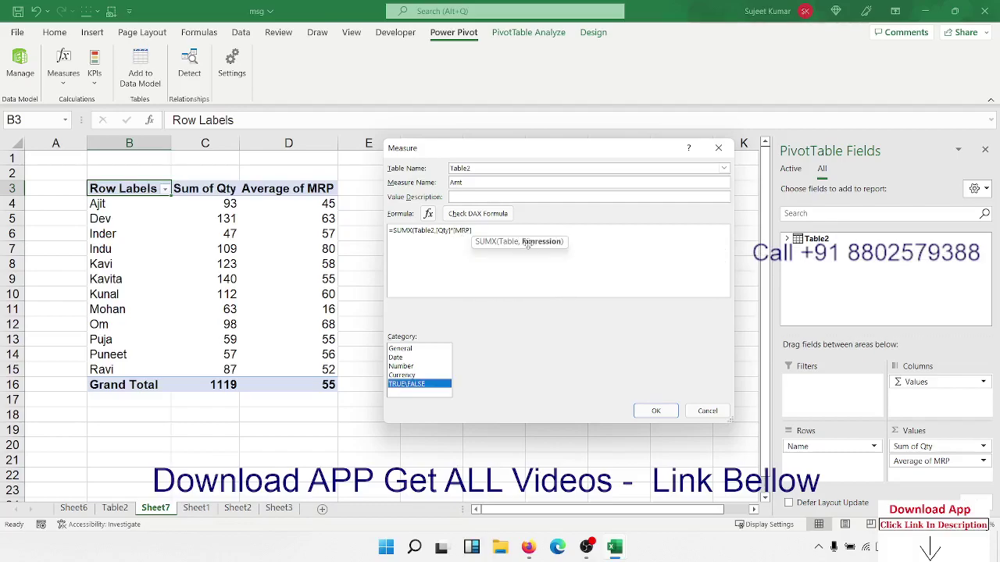
click(488, 230)
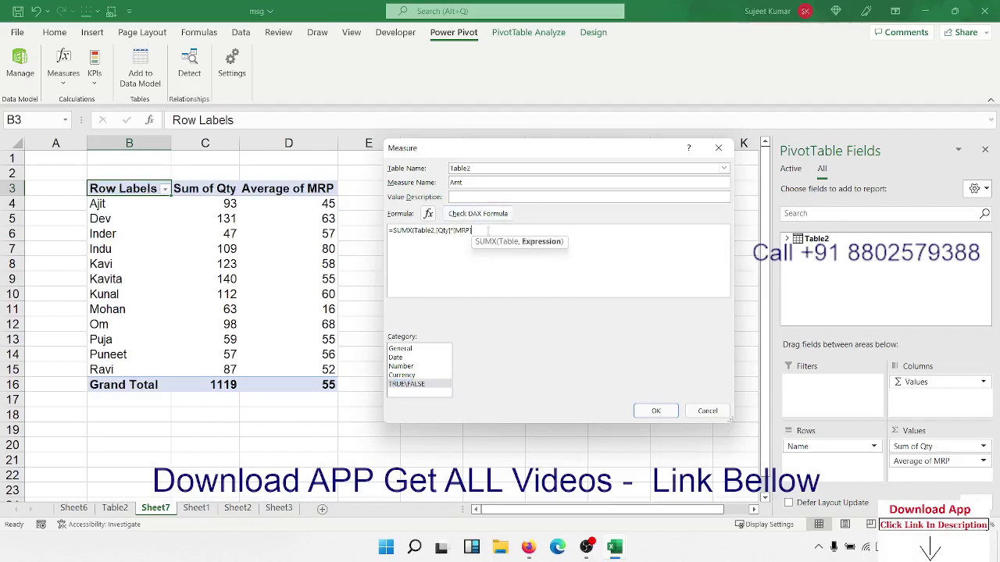
text())
click(405, 349)
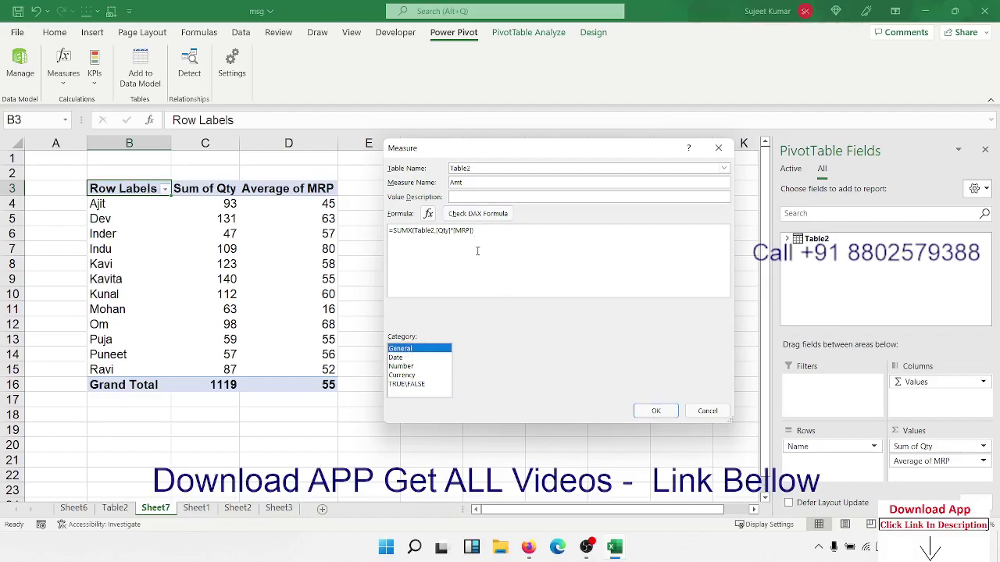
click(478, 214)
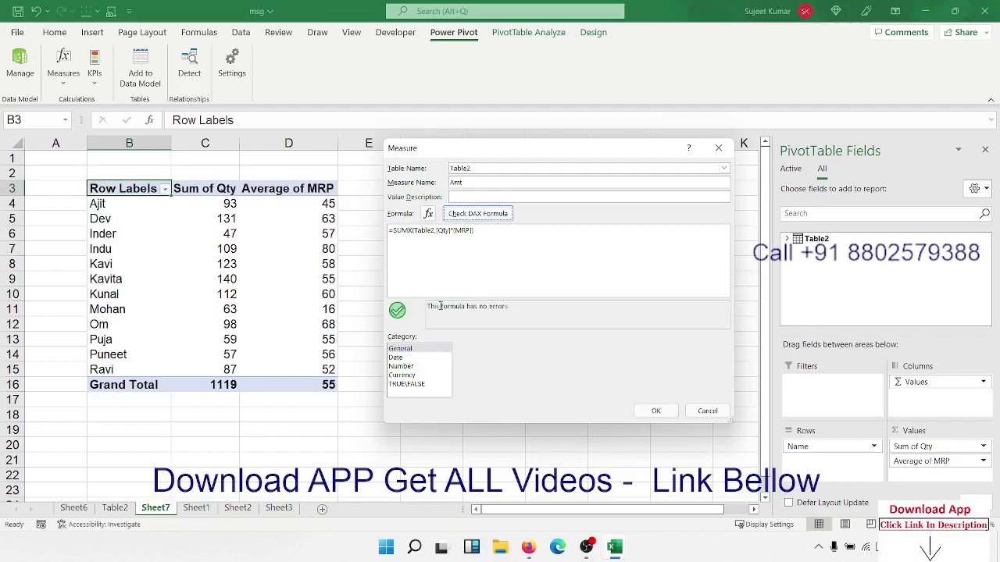
Step: Save the Amt measure, drag it into the Sheet7 pivot values, and select Puja's row (3653)
click(656, 411)
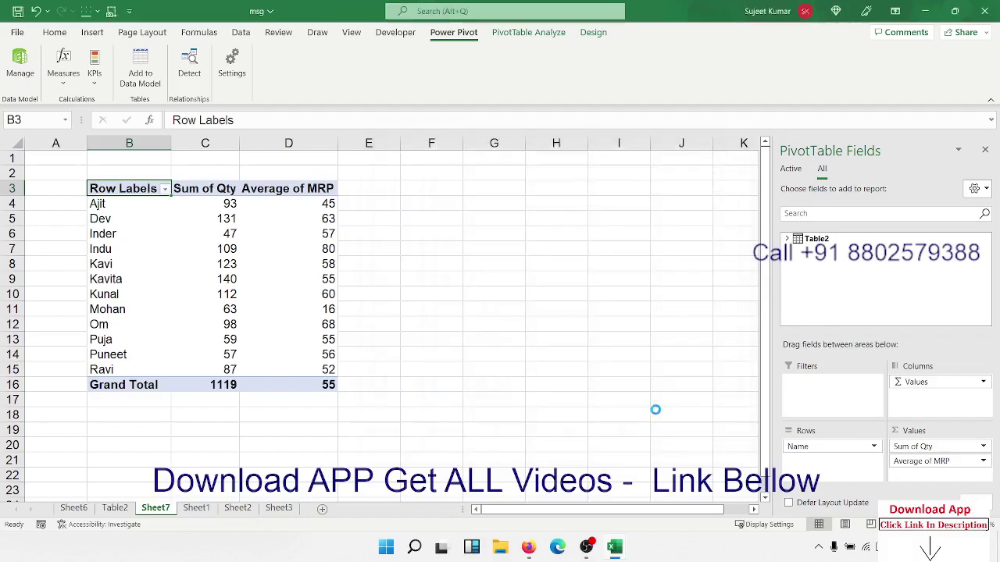
click(789, 240)
drag(835, 299, 936, 478)
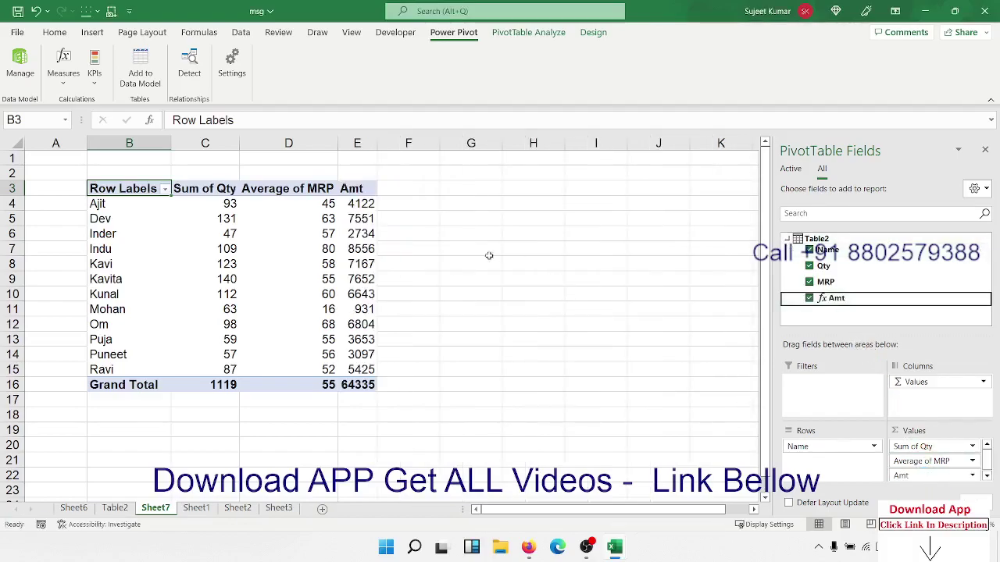
drag(108, 339, 356, 339)
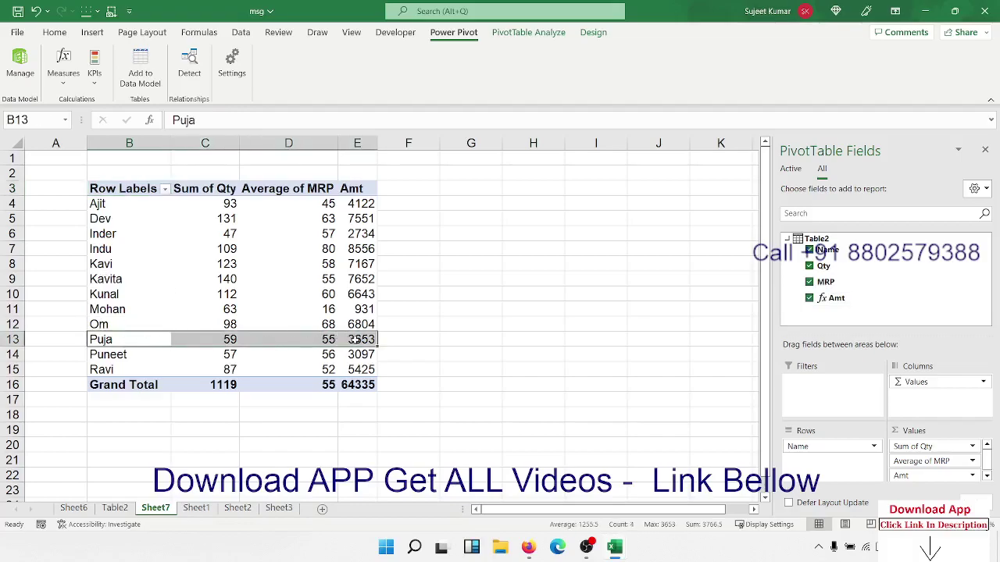